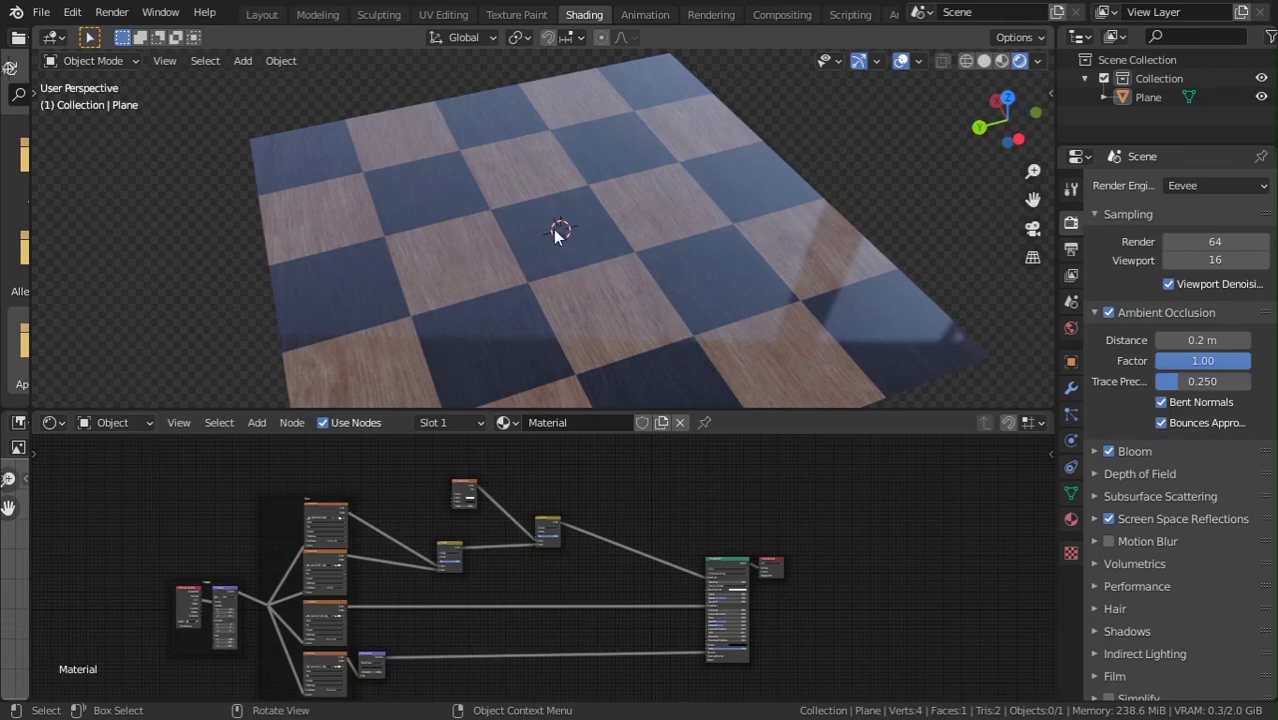
Orbit and zoom to inspect the finished checker board and its node tree
mouse_move(557, 232)
middle_down()
mouse_move(573, 225)
mouse_move(548, 232)
mouse_move(470, 202)
middle_up()
scroll(467, 201, up, 3)
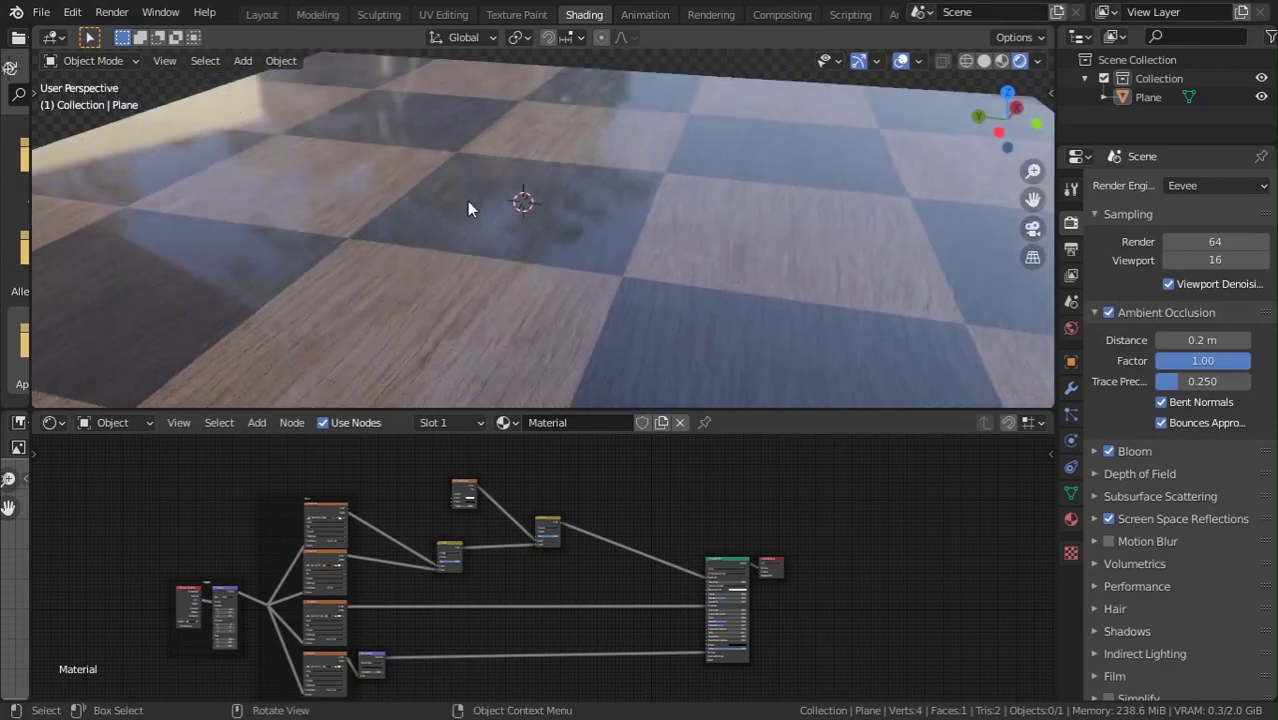
mouse_move(502, 137)
middle_down()
mouse_move(536, 262)
mouse_move(593, 214)
mouse_move(590, 245)
middle_up()
mouse_move(497, 322)
middle_down()
mouse_move(528, 314)
mouse_move(571, 251)
mouse_move(575, 272)
middle_up()
scroll(565, 330, up, 3)
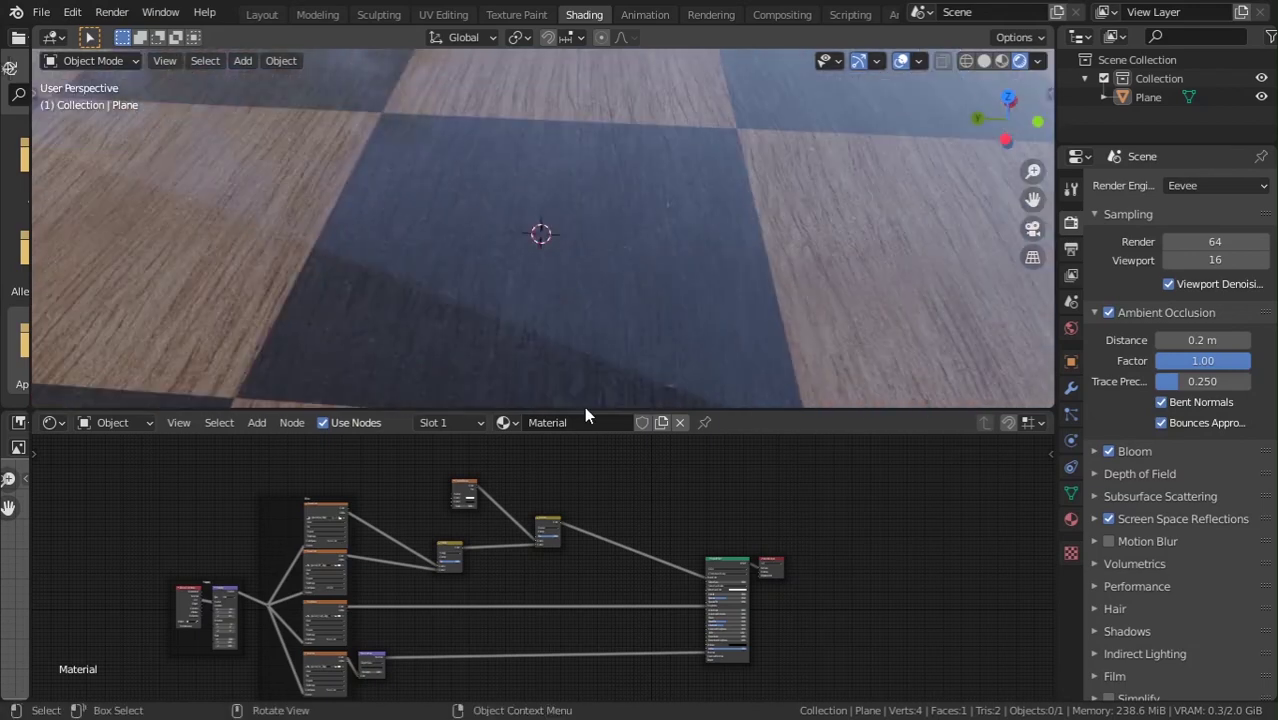
middle_drag(596, 611, 719, 568)
scroll(719, 568, down, 2)
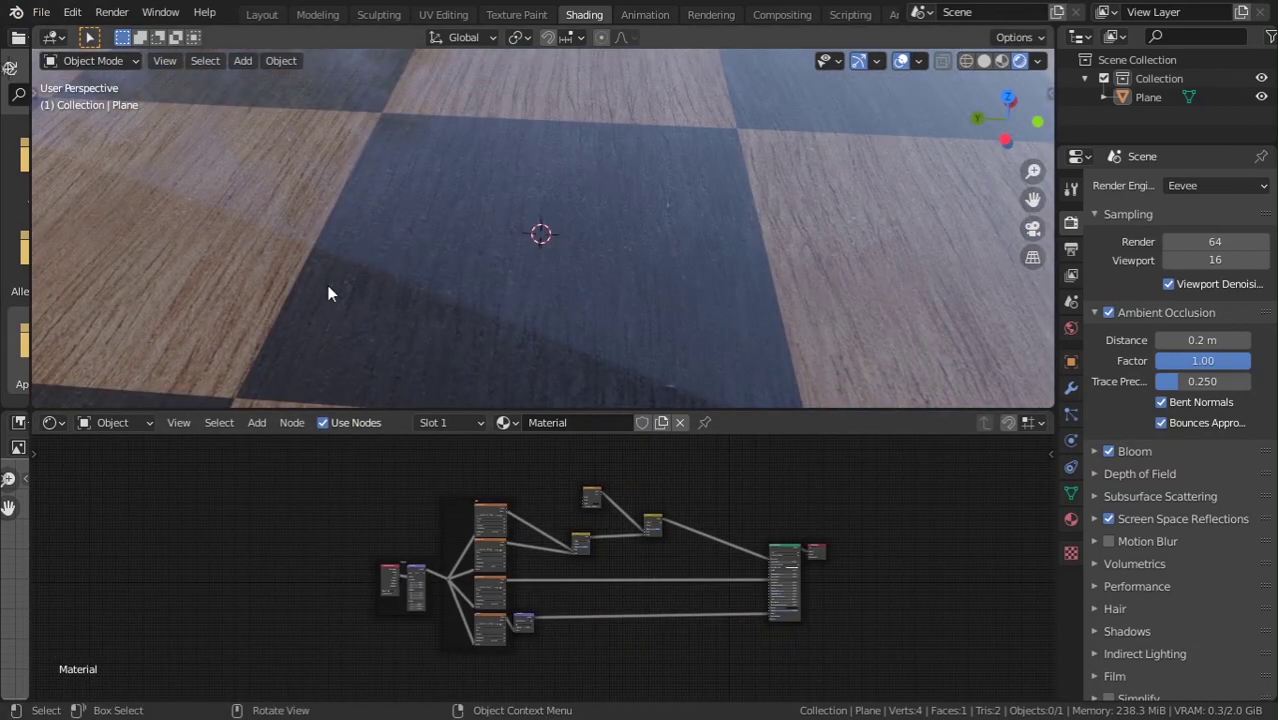
Start a new General file, discarding the chessboard scene without saving
click(72, 12)
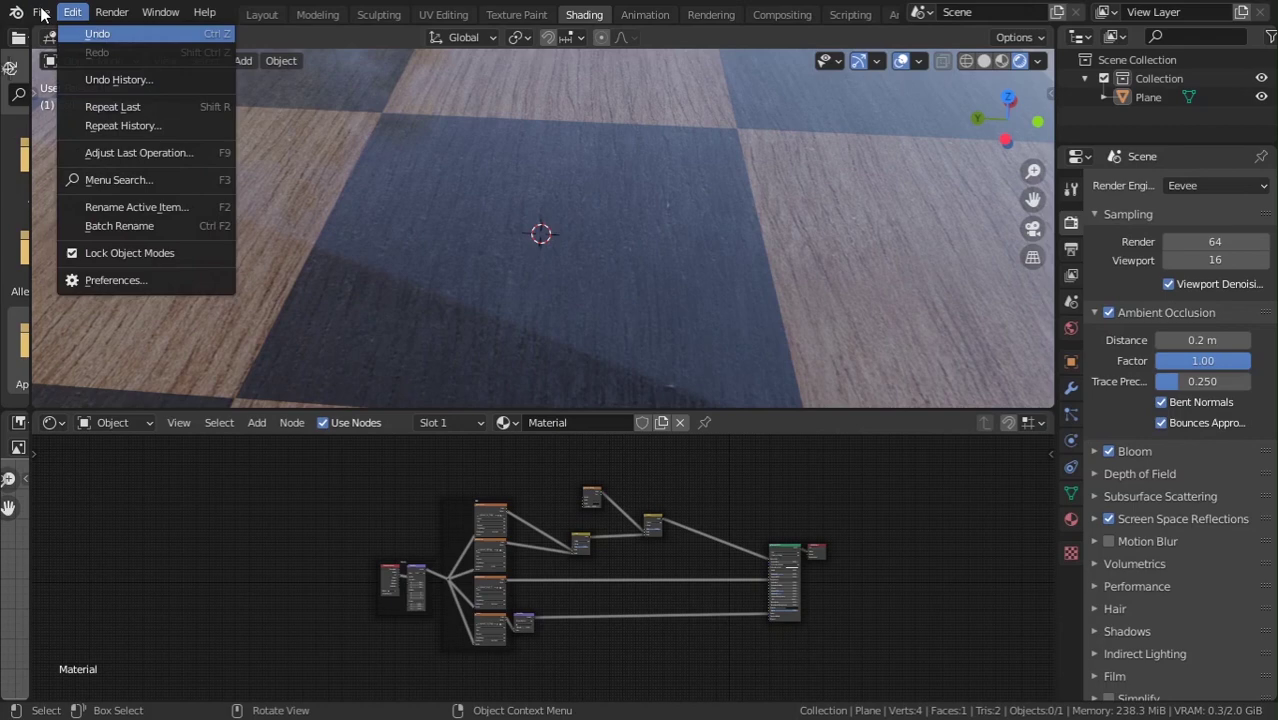
click(41, 12)
mouse_move(75, 33)
click(230, 30)
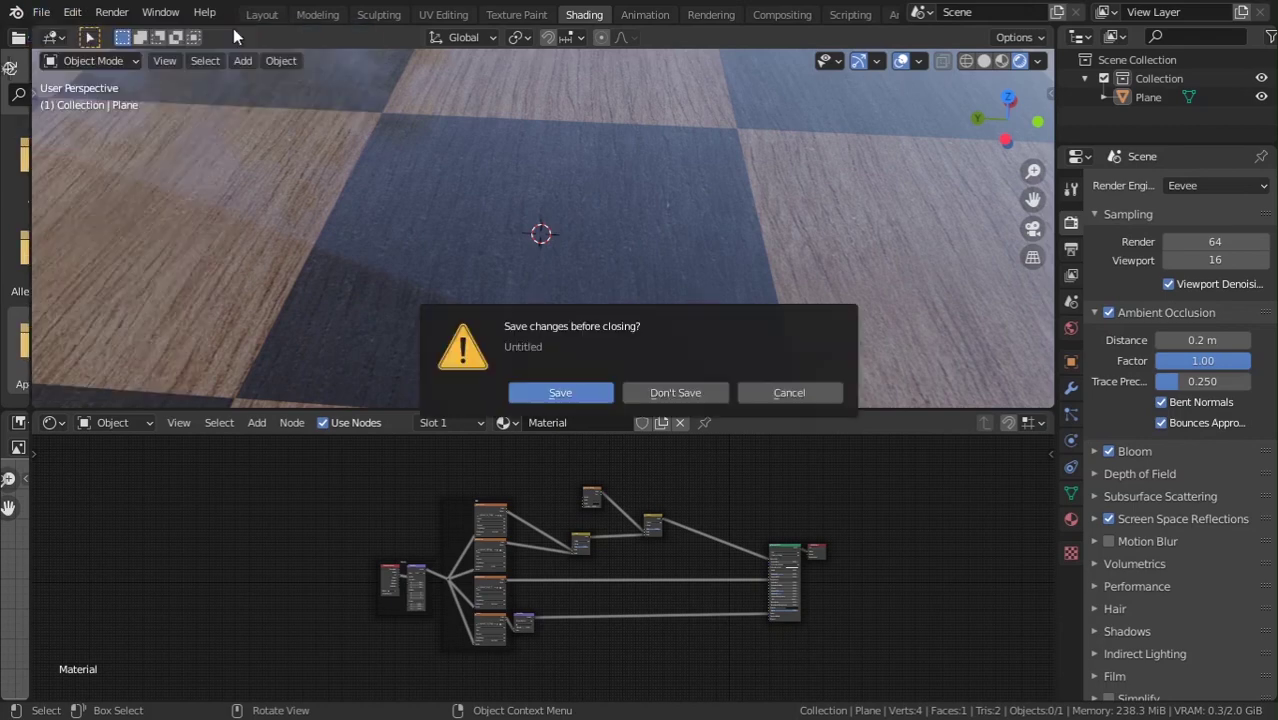
click(647, 393)
Add a mesh plane to the empty new scene
mouse_move(381, 408)
middle_down()
mouse_move(525, 374)
mouse_move(580, 329)
middle_up()
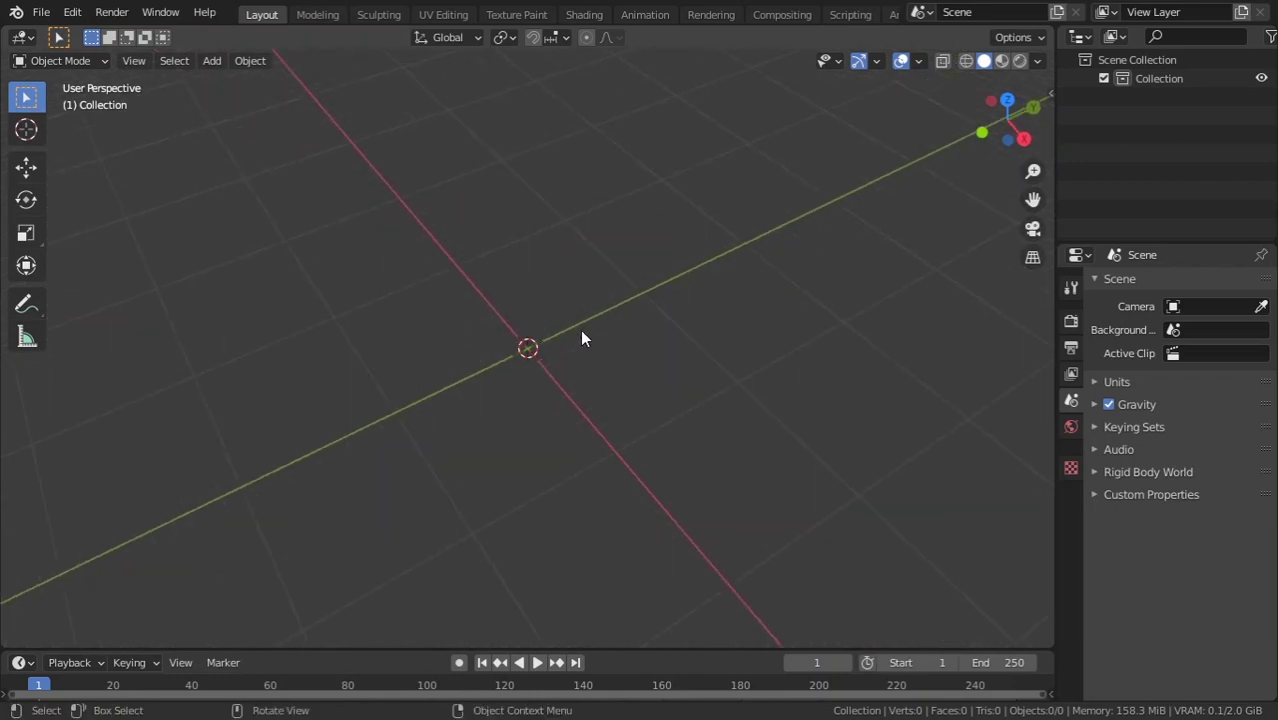
key(shift+a)
click(656, 325)
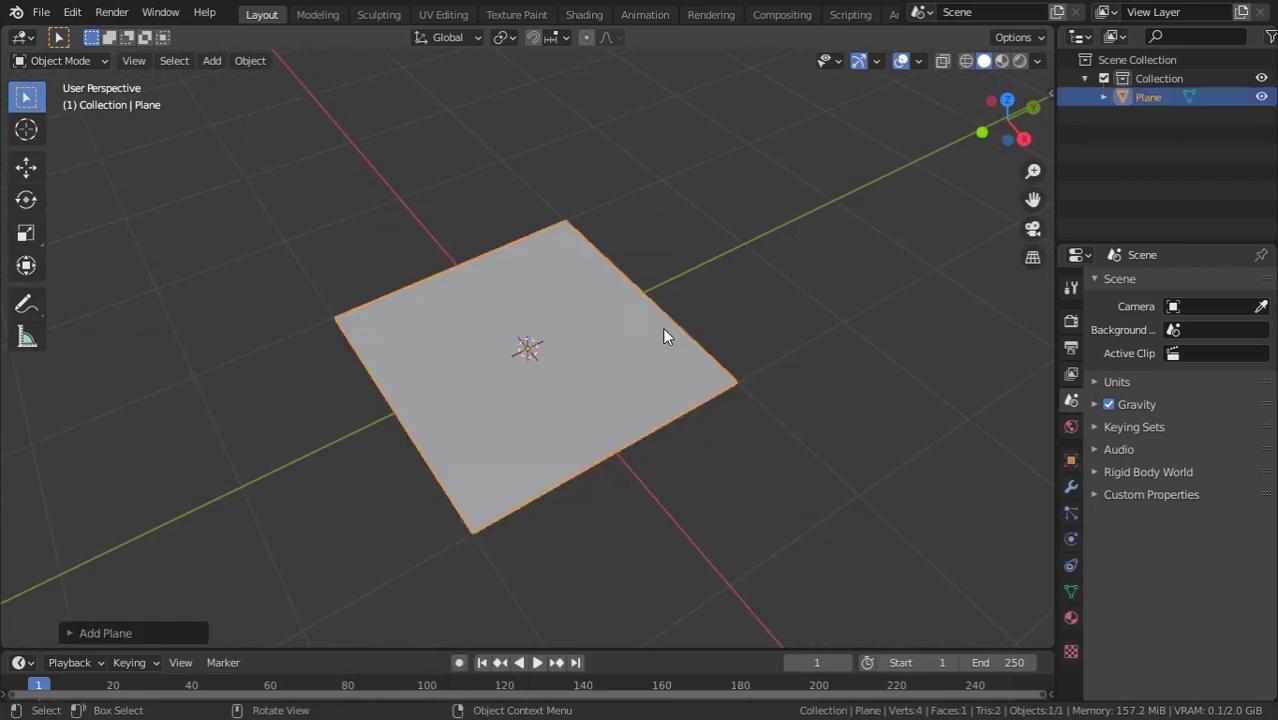
scroll(664, 333, down, 4)
middle_drag(613, 356, 668, 317)
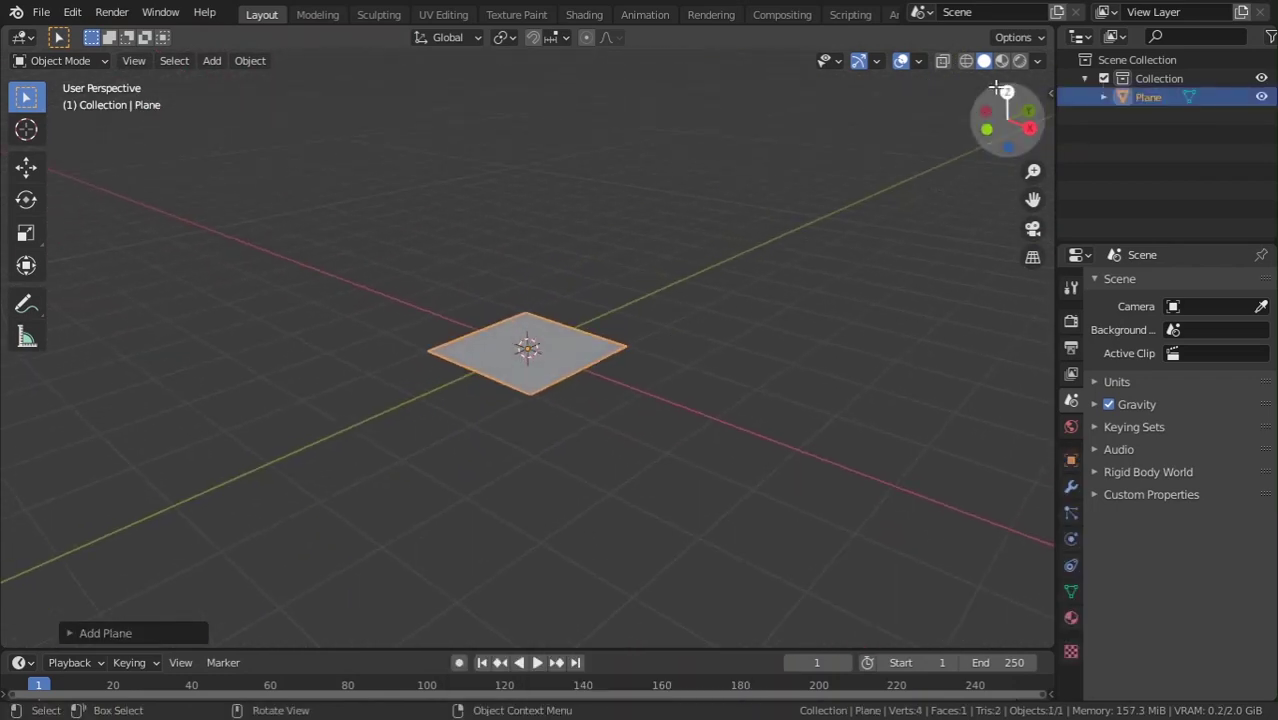
In the Shading workspace, assign the existing 'Material' to the plane
click(584, 14)
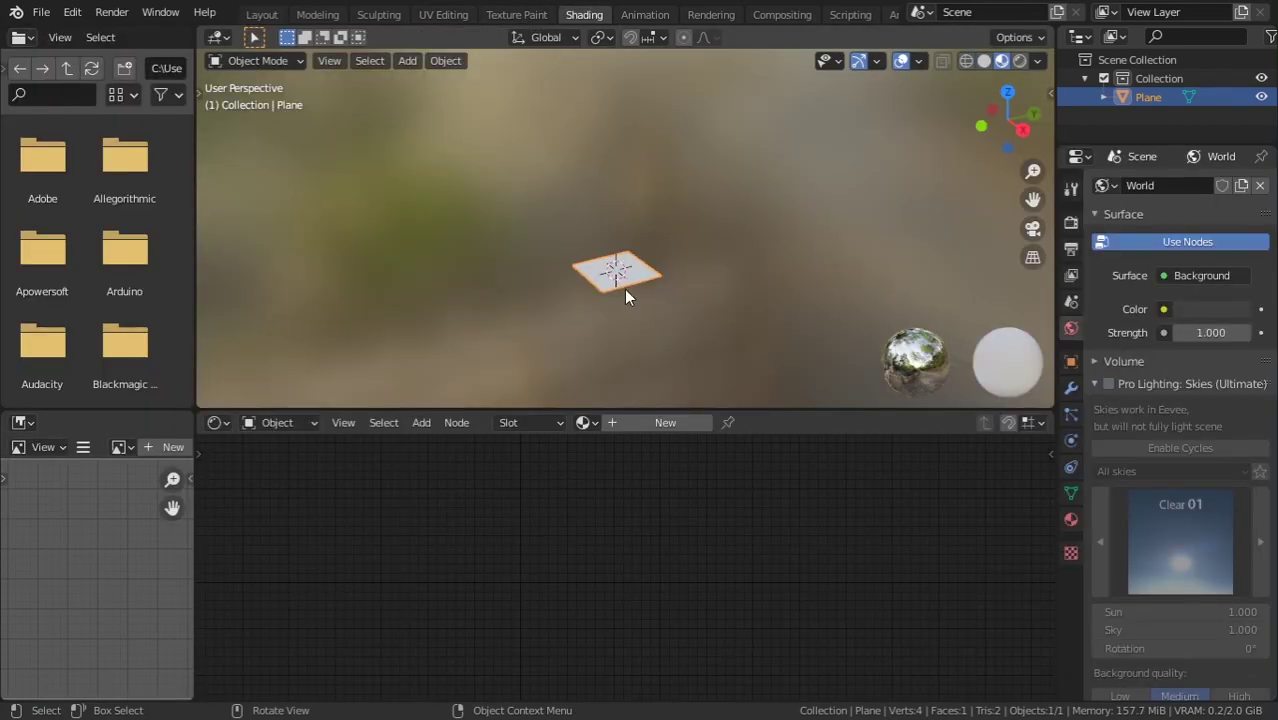
scroll(627, 274, up, 1)
scroll(641, 286, up, 3)
scroll(619, 180, up, 3)
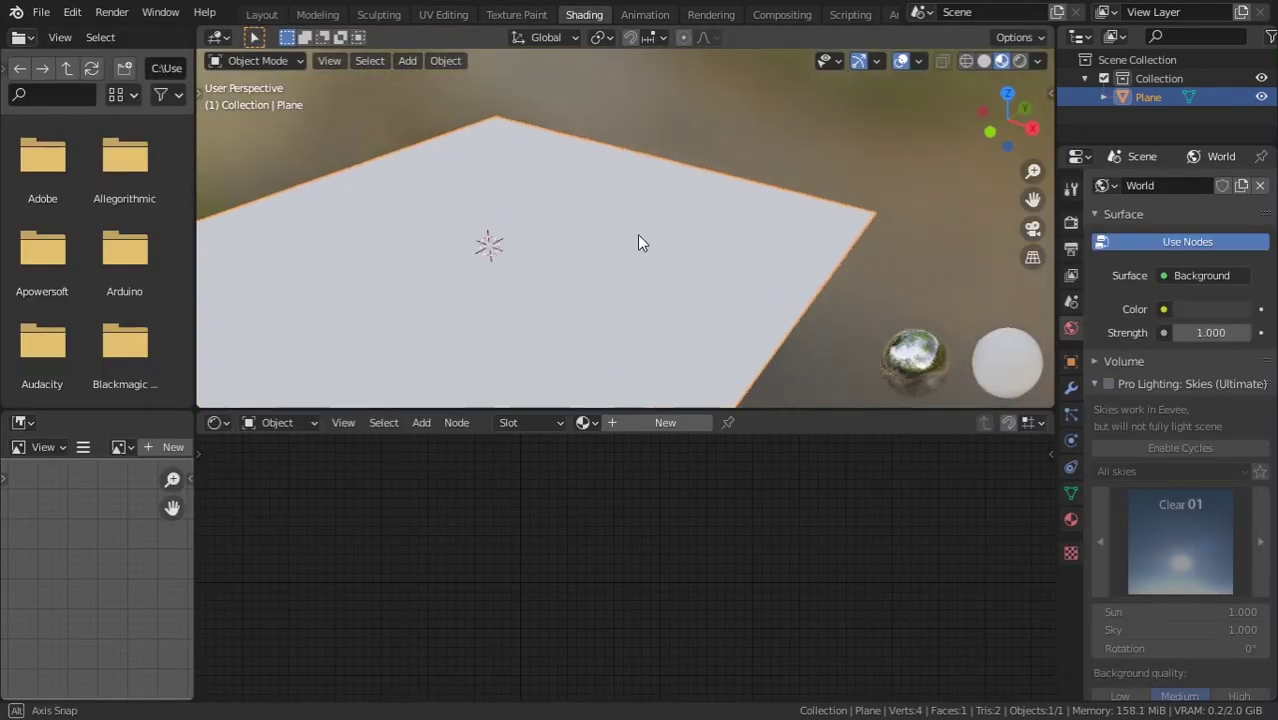
scroll(711, 205, down, 4)
click(586, 422)
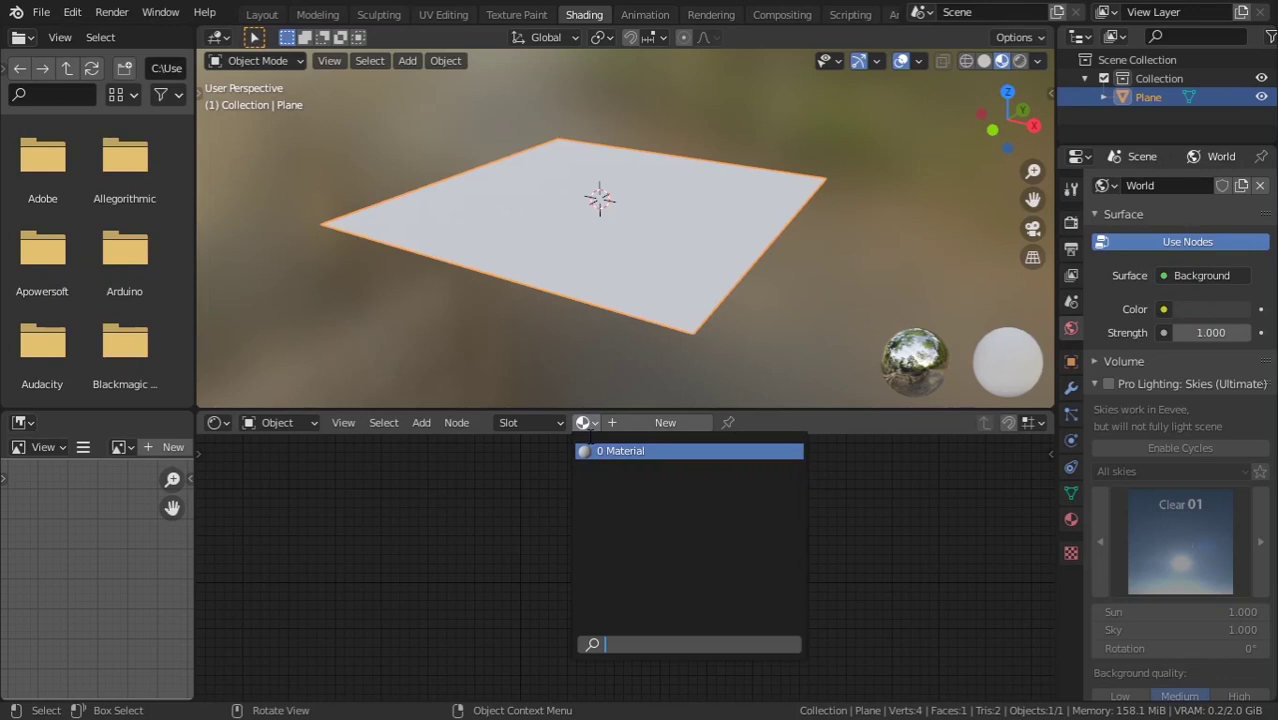
click(605, 451)
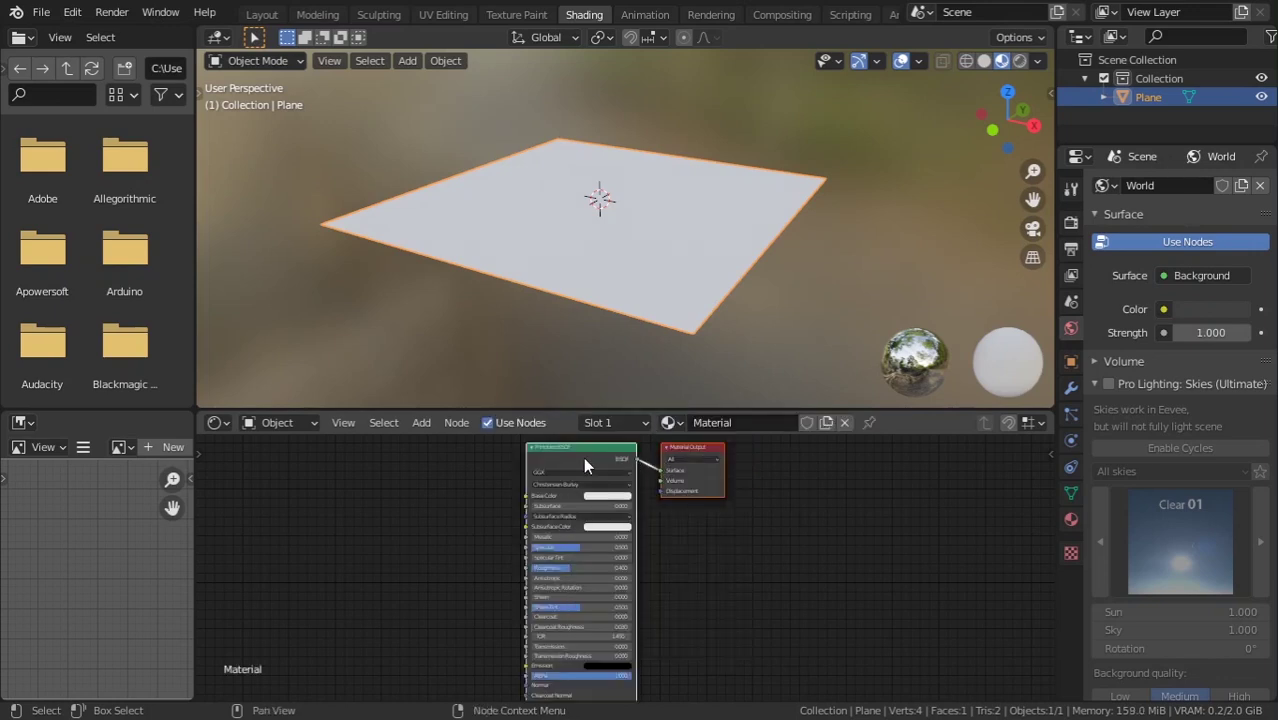
Search the add-on preferences for 'node' to check that Node Wrangler is enabled
middle_drag(376, 123, 513, 186)
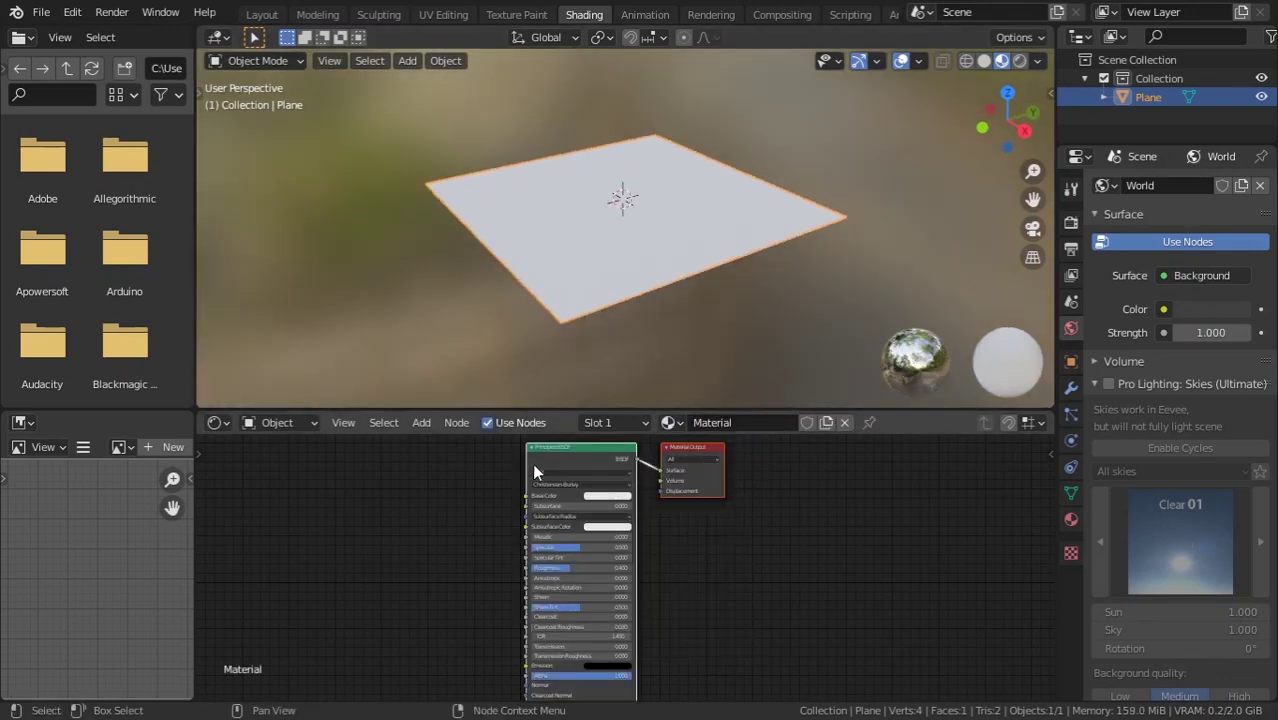
scroll(436, 516, down, 2)
scroll(436, 516, up, 2)
scroll(438, 522, up, 2)
scroll(462, 530, up, 1)
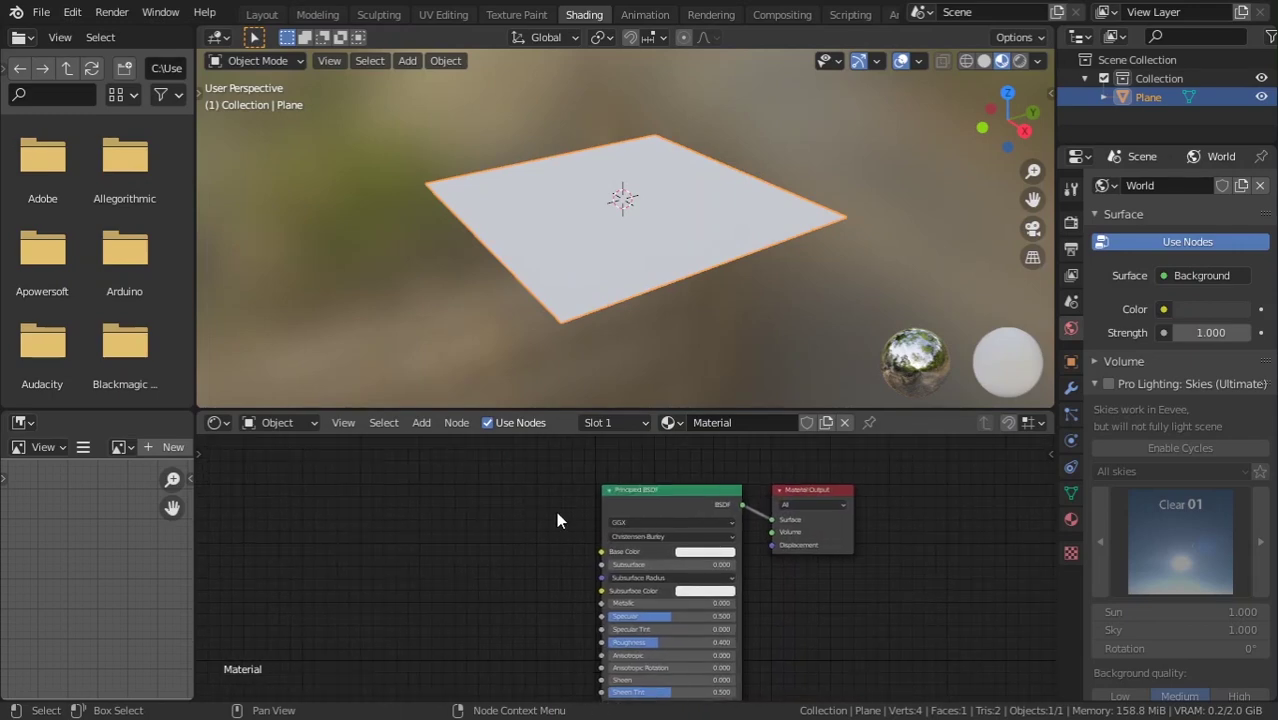
click(72, 12)
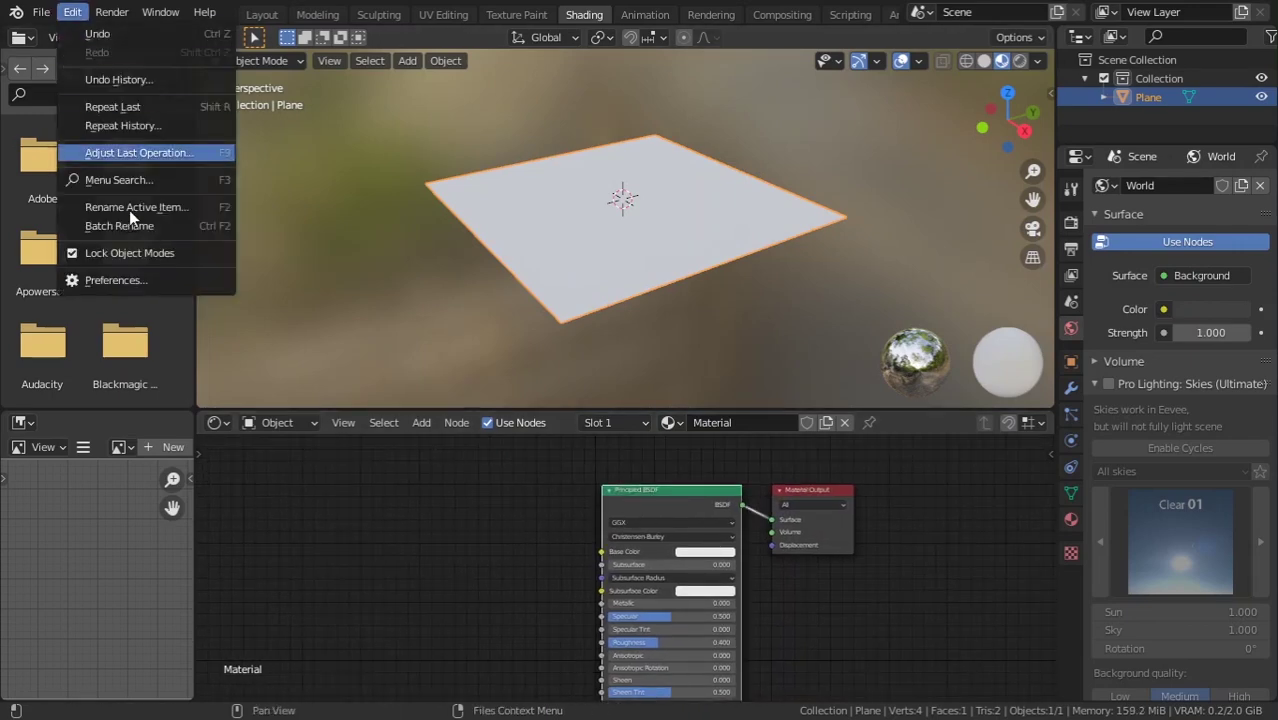
click(140, 282)
click(80, 232)
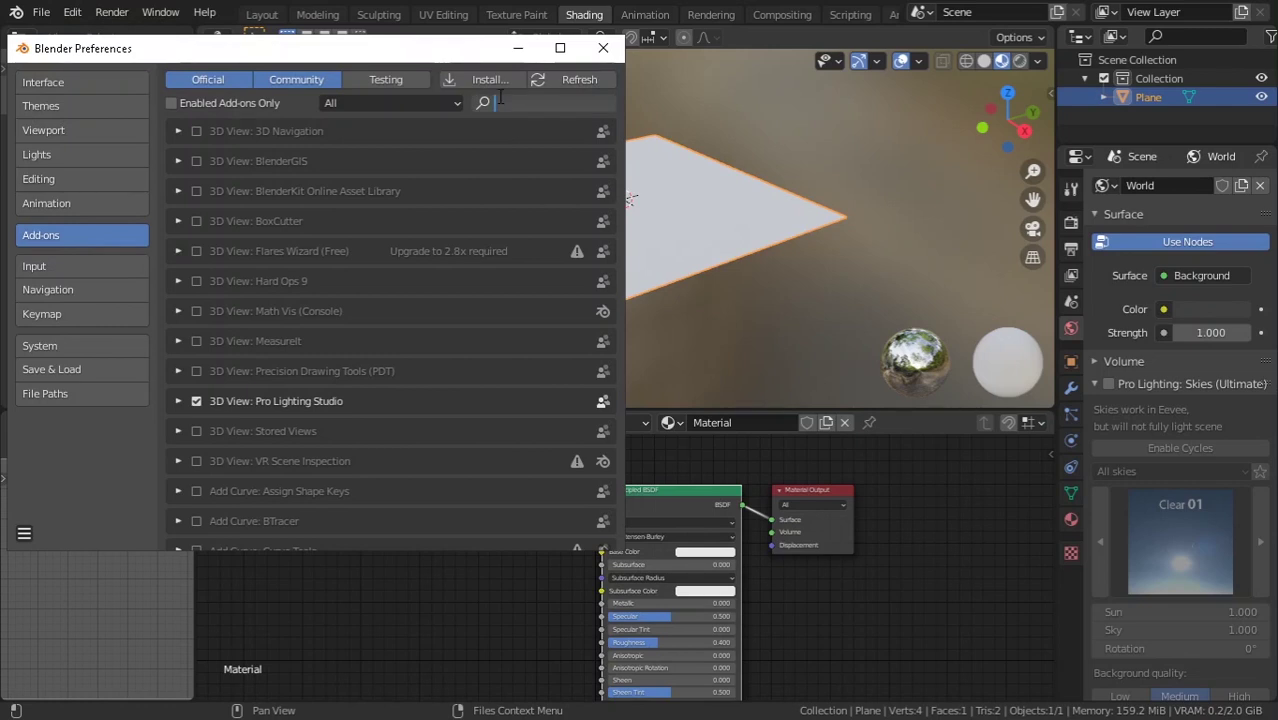
text(node)
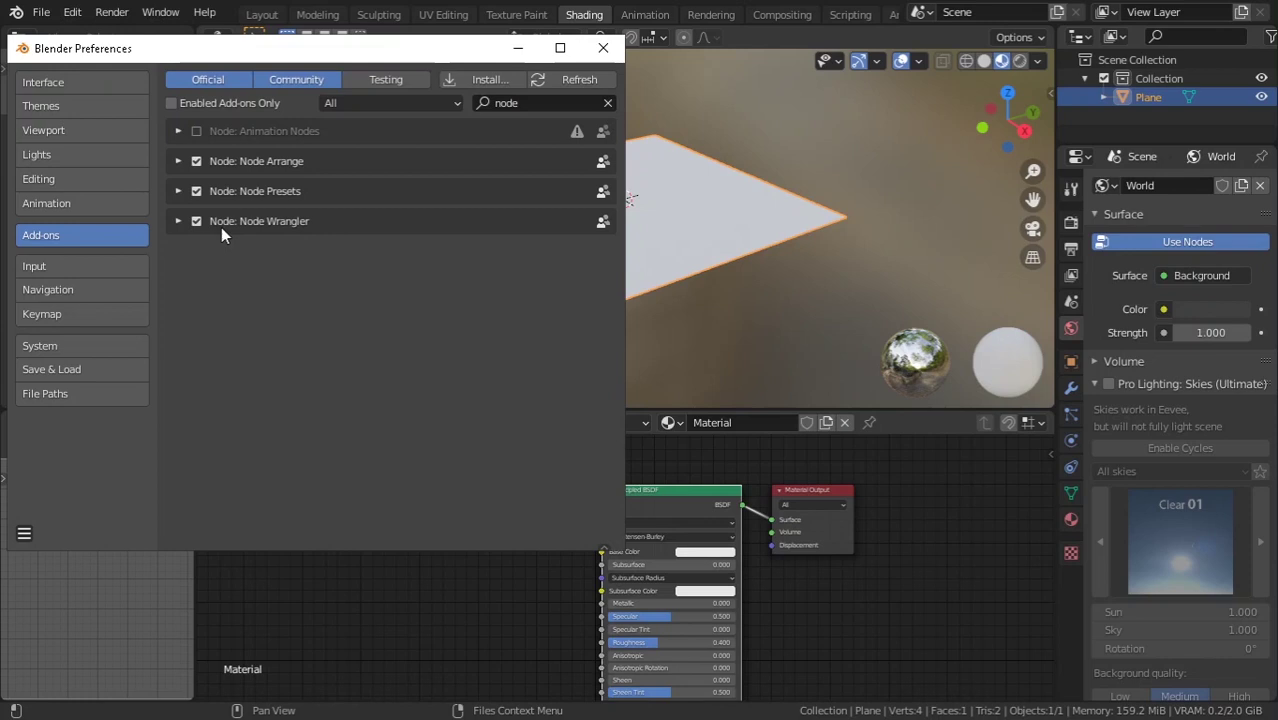
Close preferences and start Node Wrangler's Principled texture setup with Ctrl+Shift+T
click(603, 49)
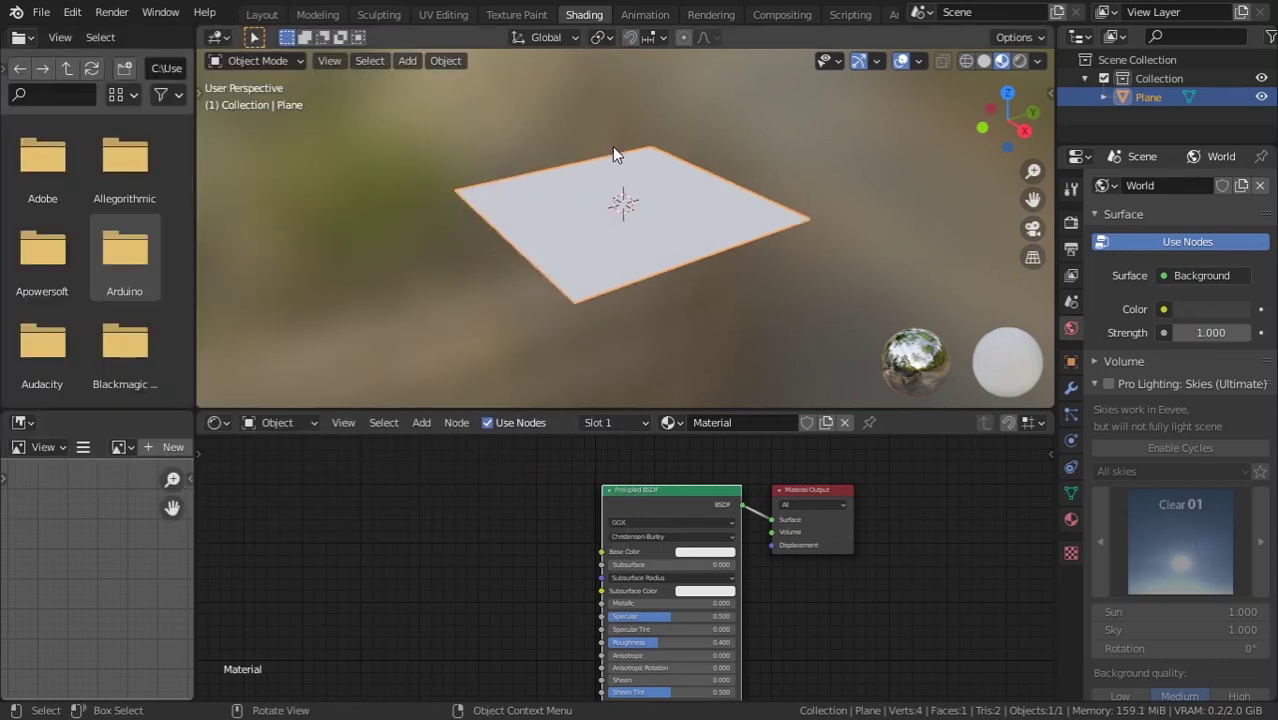
middle_drag(612, 146, 653, 233)
ctrl+scroll(670, 520, up, 2)
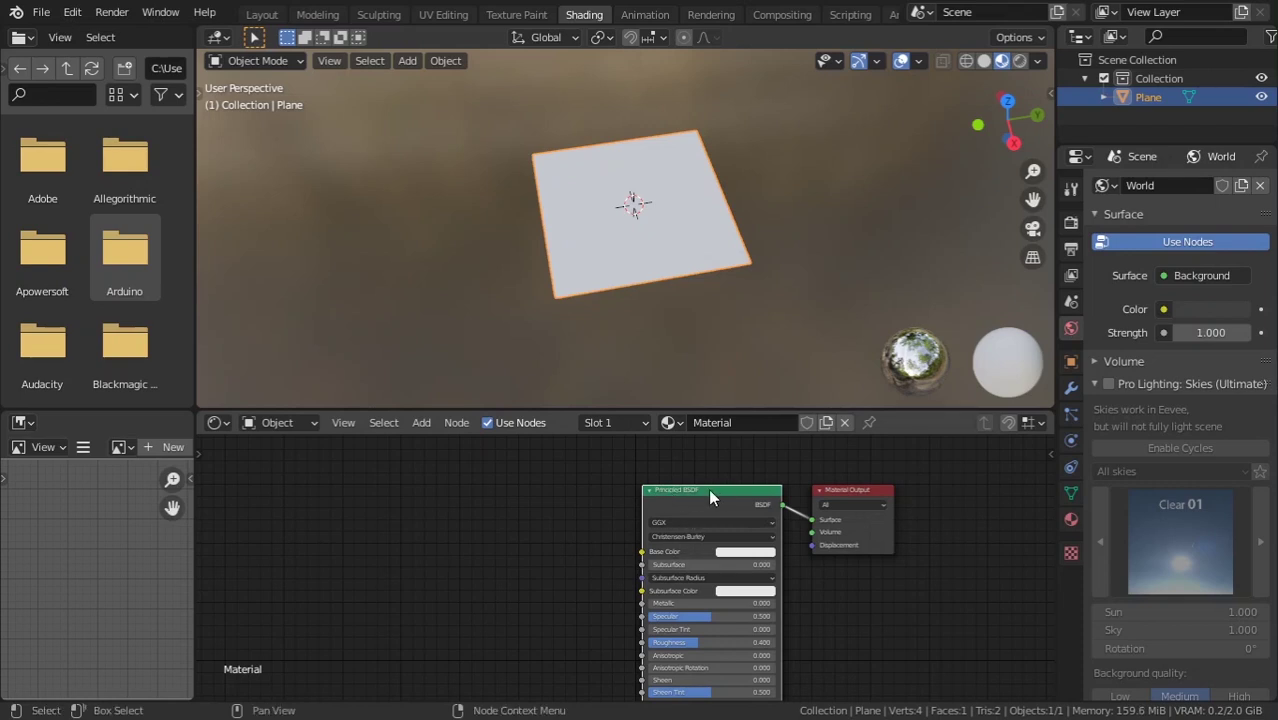
key(ctrl+shift+t)
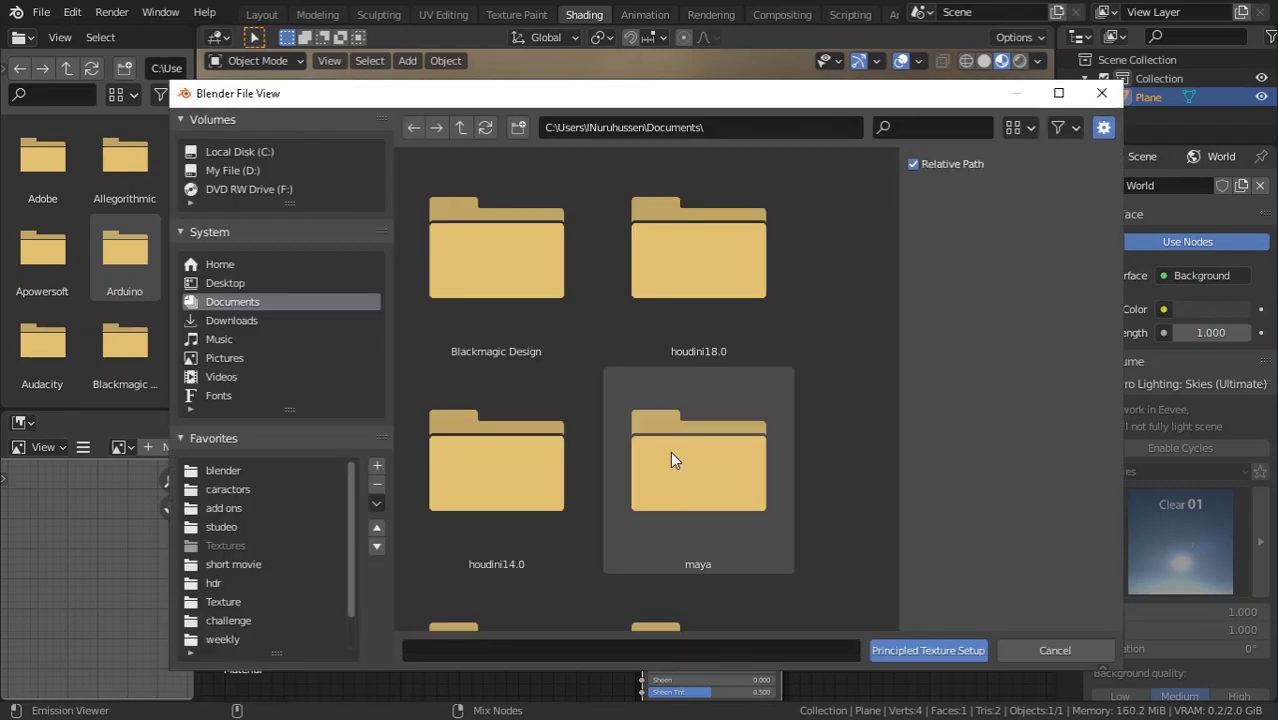
scroll(500, 465, down, 2)
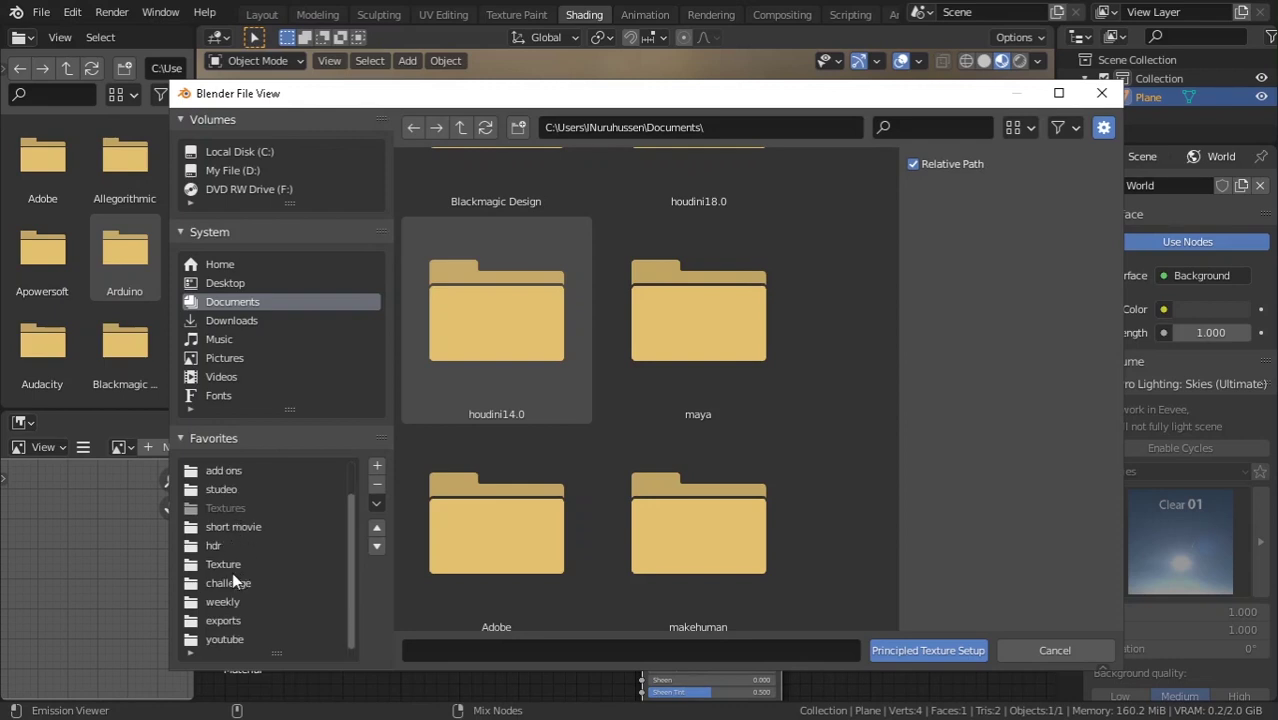
Browse to Texture\wood\nrm\plywood_2k_jpg and select the normal, AO and roughness maps
click(232, 572)
double_click(500, 297)
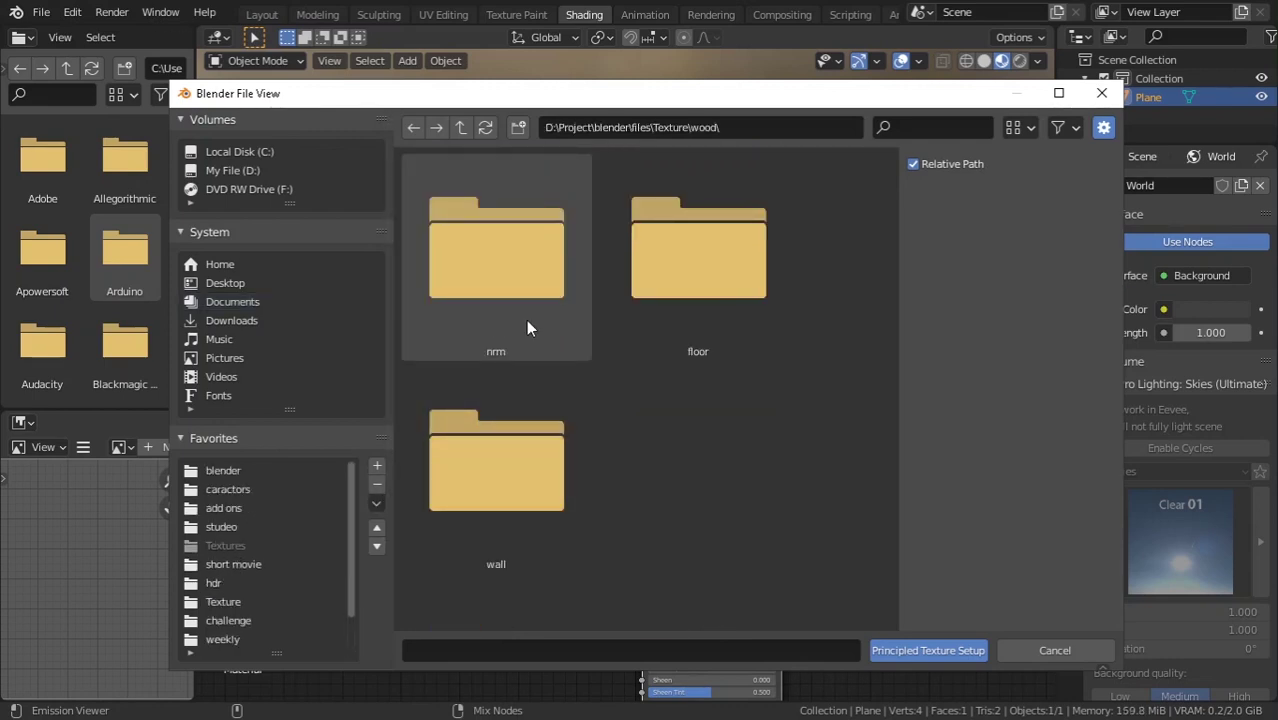
double_click(522, 317)
double_click(527, 313)
scroll(686, 320, down, 1)
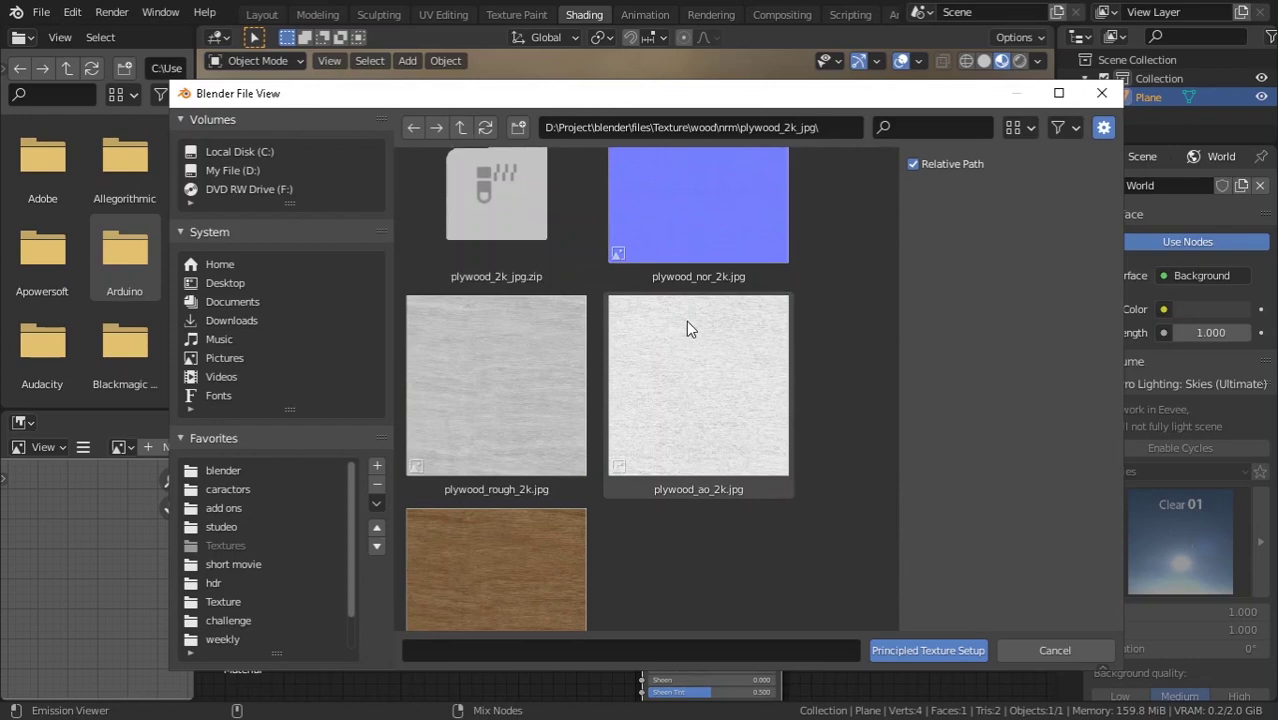
scroll(690, 260, down, 1)
scroll(705, 260, up, 2)
mouse_move(712, 320)
mouse_down()
mouse_move(524, 497)
mouse_move(527, 522)
mouse_up()
Add the colour map and finish Principled Texture Setup, putting plywood on the plane
click(928, 650)
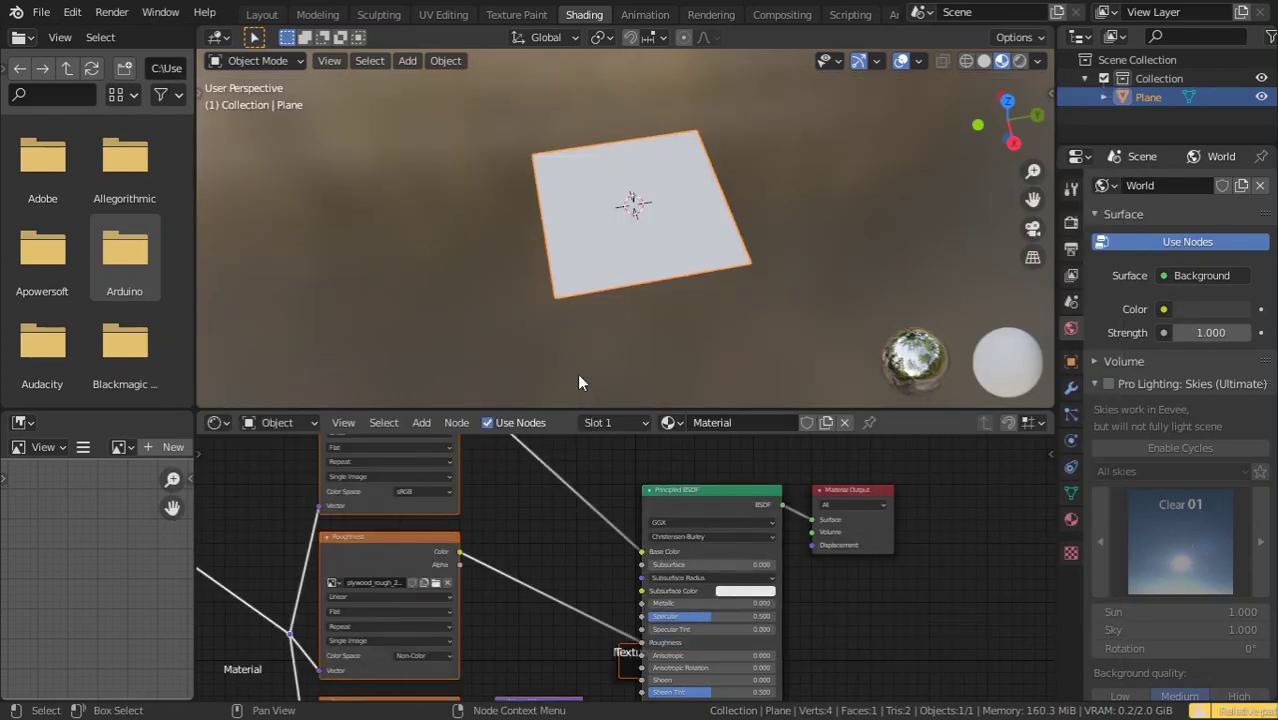
key(Home)
drag(593, 578, 413, 605)
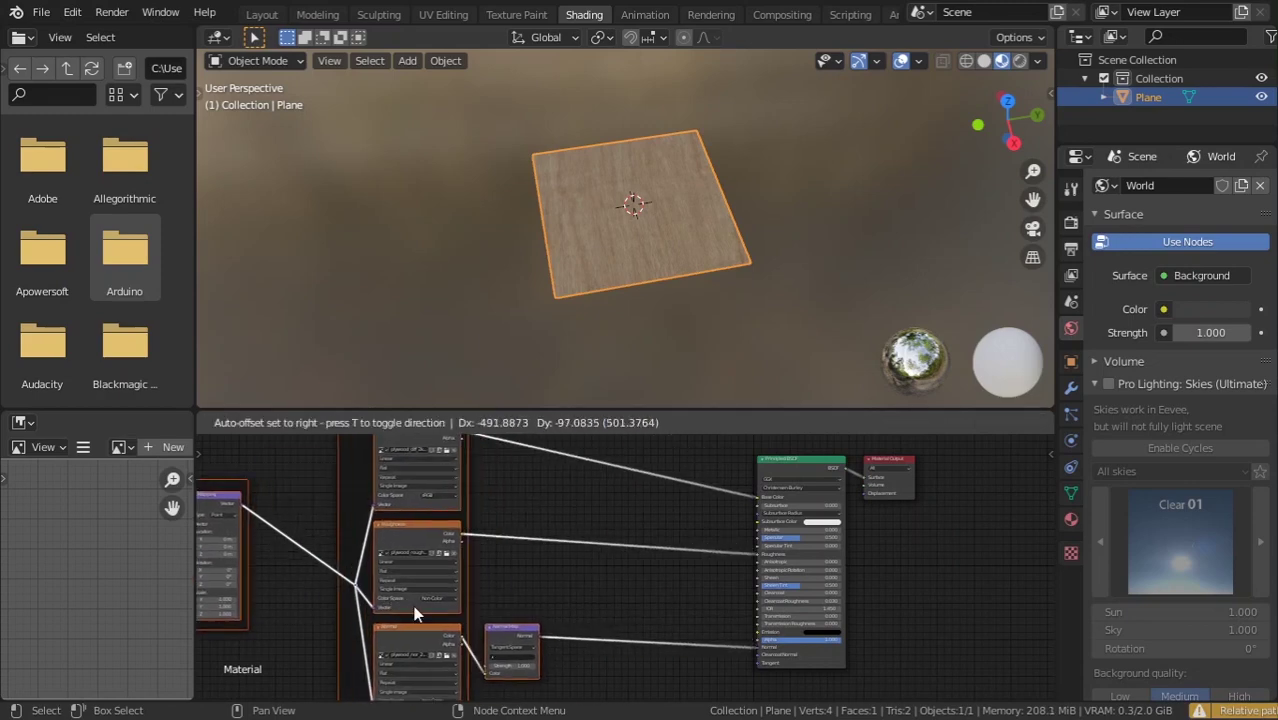
mouse_move(751, 219)
middle_down()
mouse_move(684, 155)
mouse_move(773, 265)
middle_up()
scroll(773, 262, up, 4)
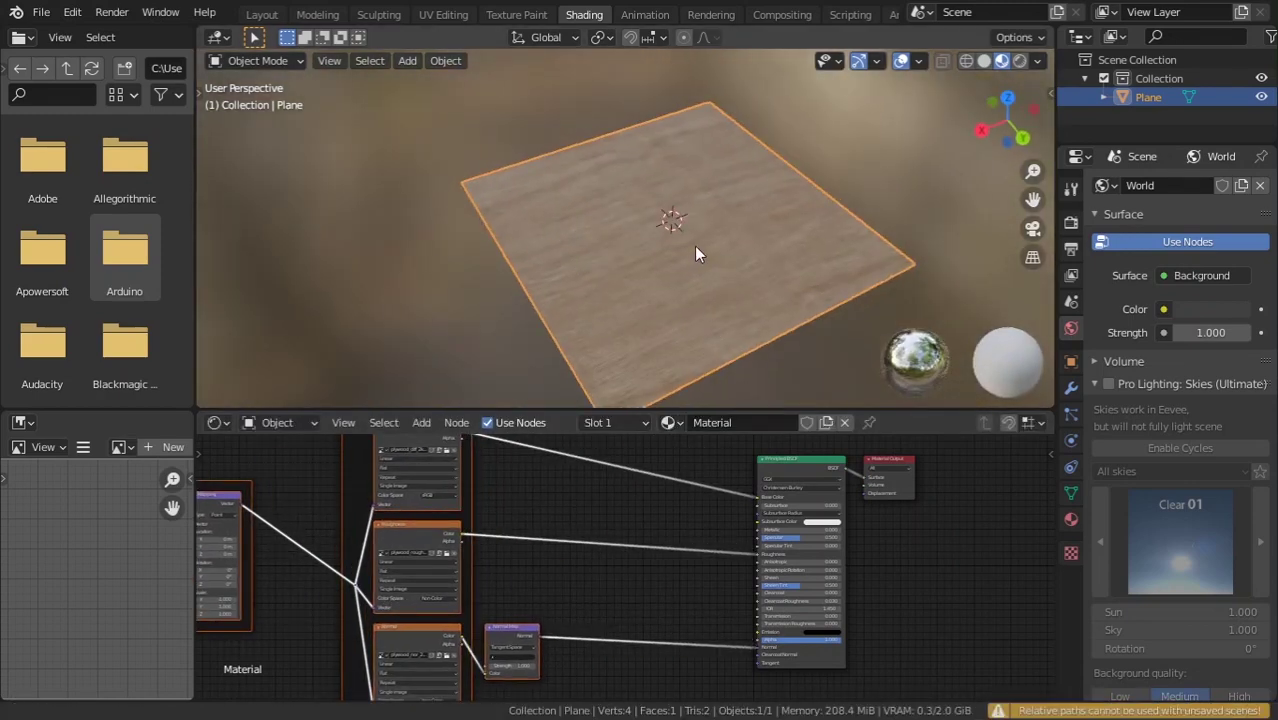
mouse_move(694, 246)
middle_down()
mouse_move(652, 284)
mouse_move(645, 265)
mouse_move(802, 260)
middle_up()
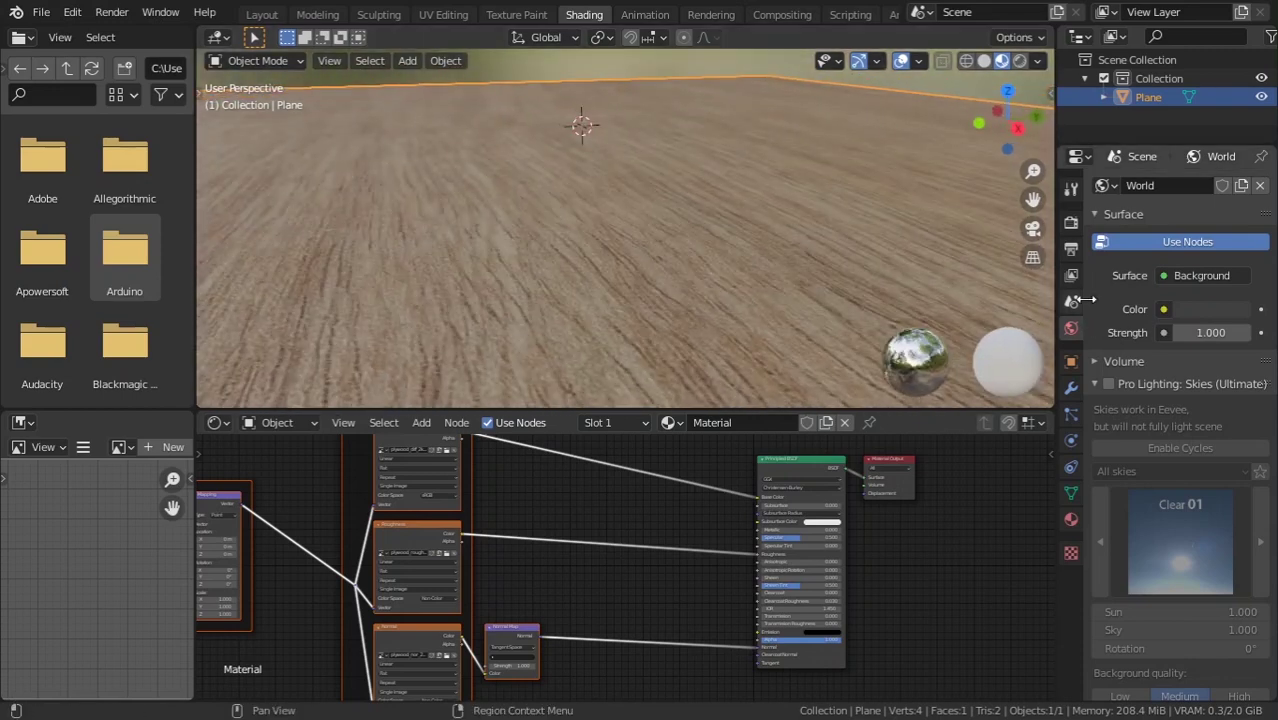
Enable screen-space reflections in the Eevee render settings
click(1071, 224)
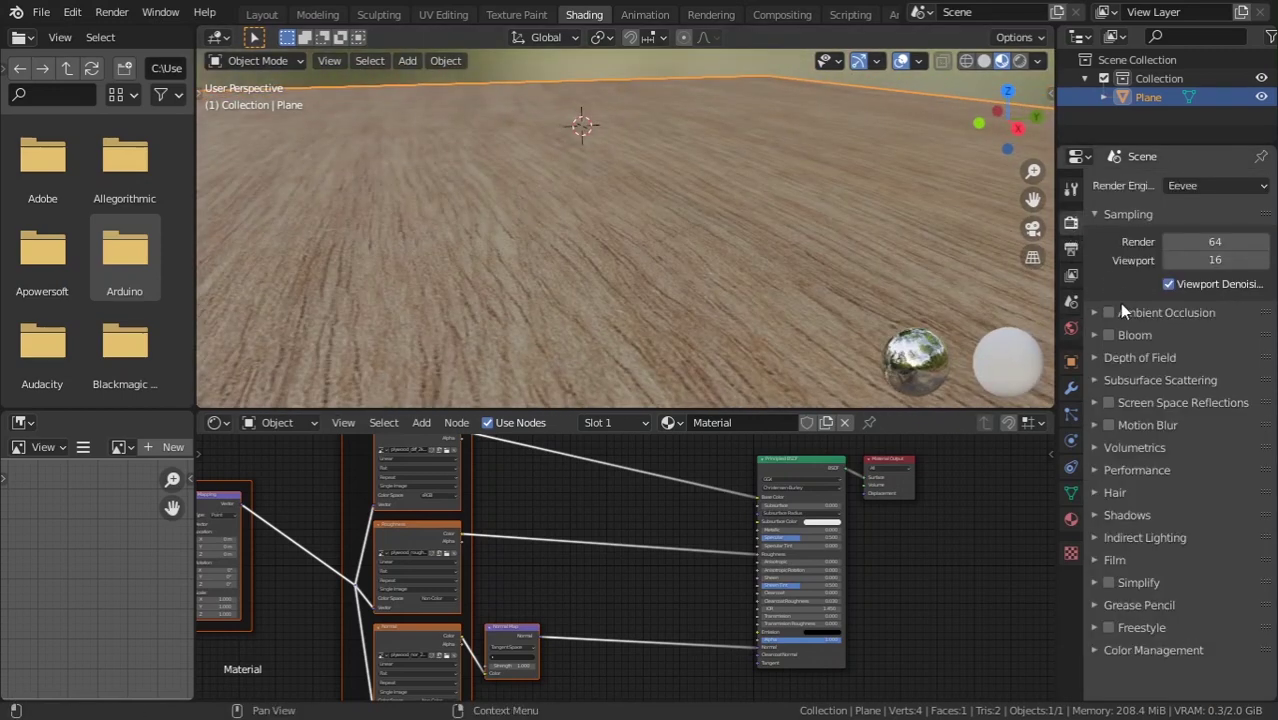
click(1109, 425)
scroll(706, 161, down, 2)
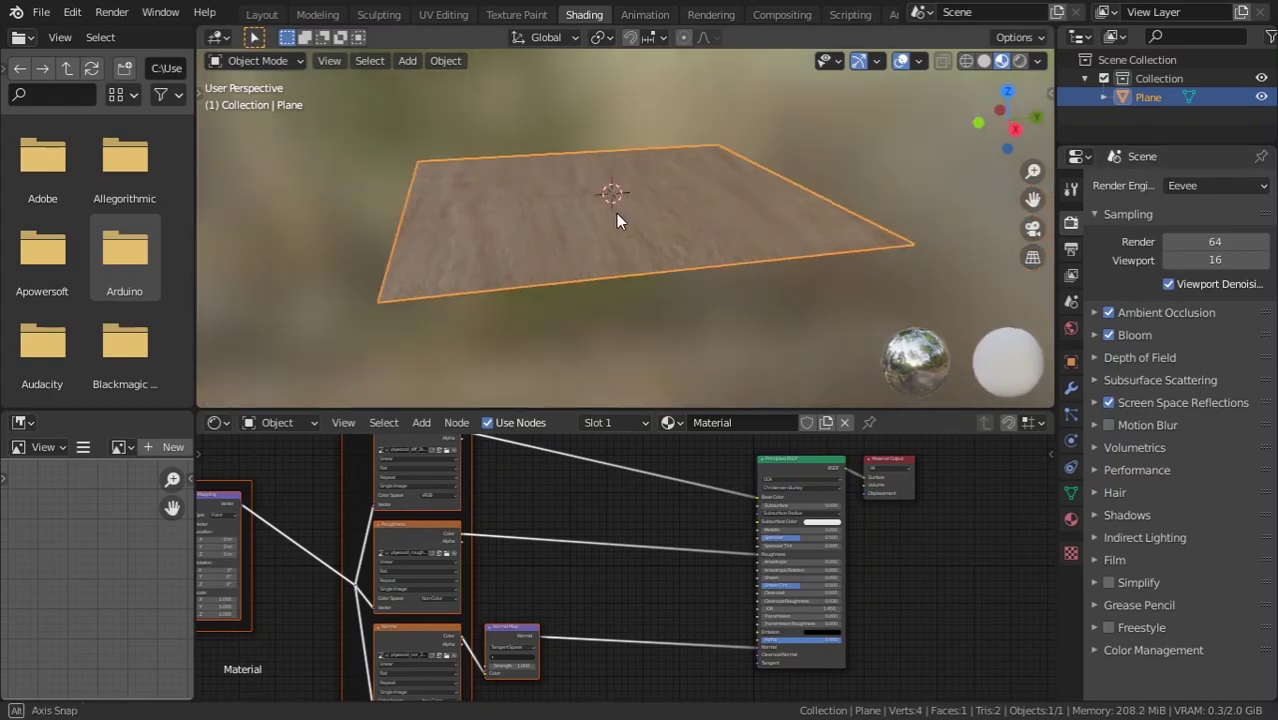
Move the Mapping and Textures node groups left and down to free room
middle_drag(616, 213, 542, 259)
scroll(479, 640, down, 2)
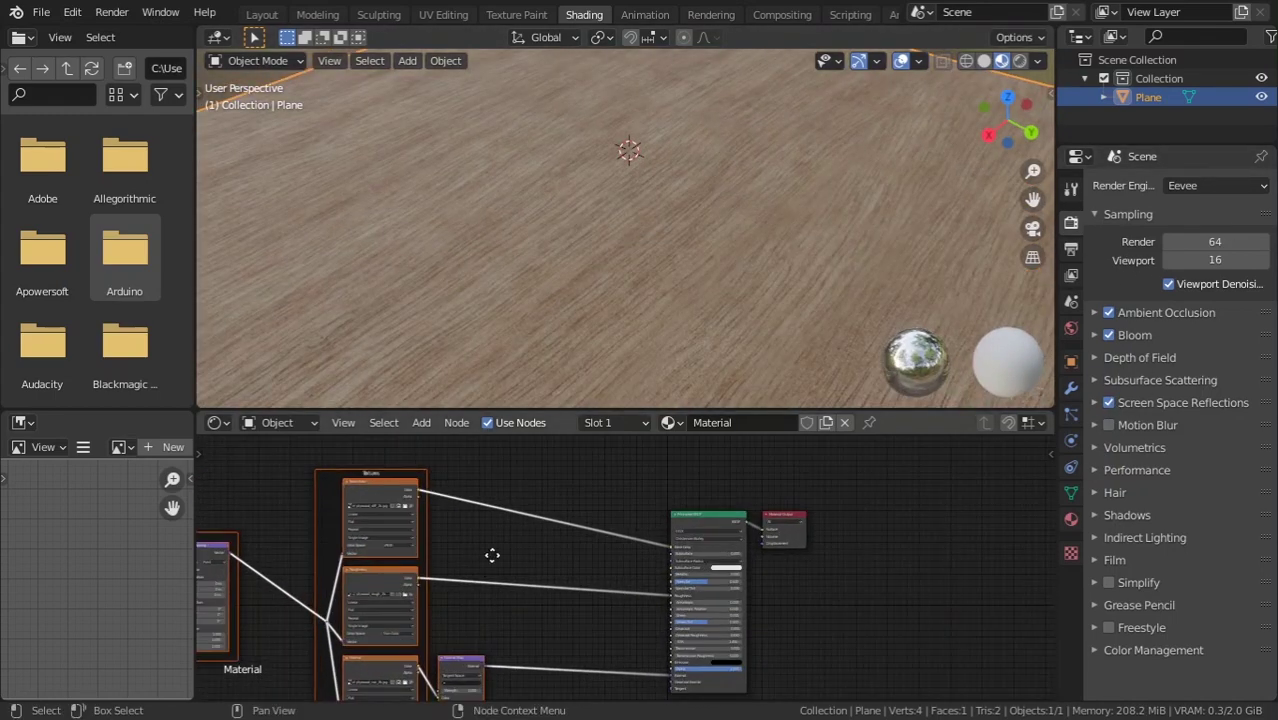
drag(496, 565, 448, 524)
middle_drag(450, 534, 551, 515)
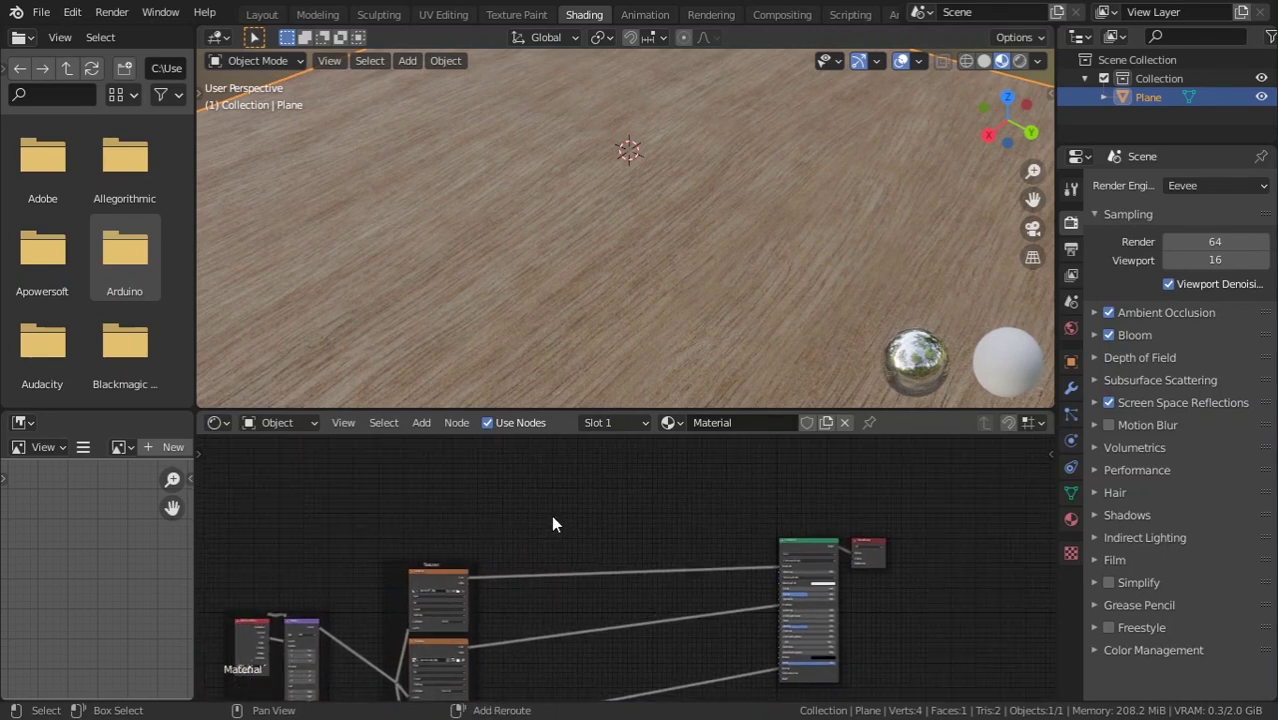
Insert a MixRGB node on the link, with the wood texture feeding Color2
key(shift+a)
key(Escape)
key(shift+a)
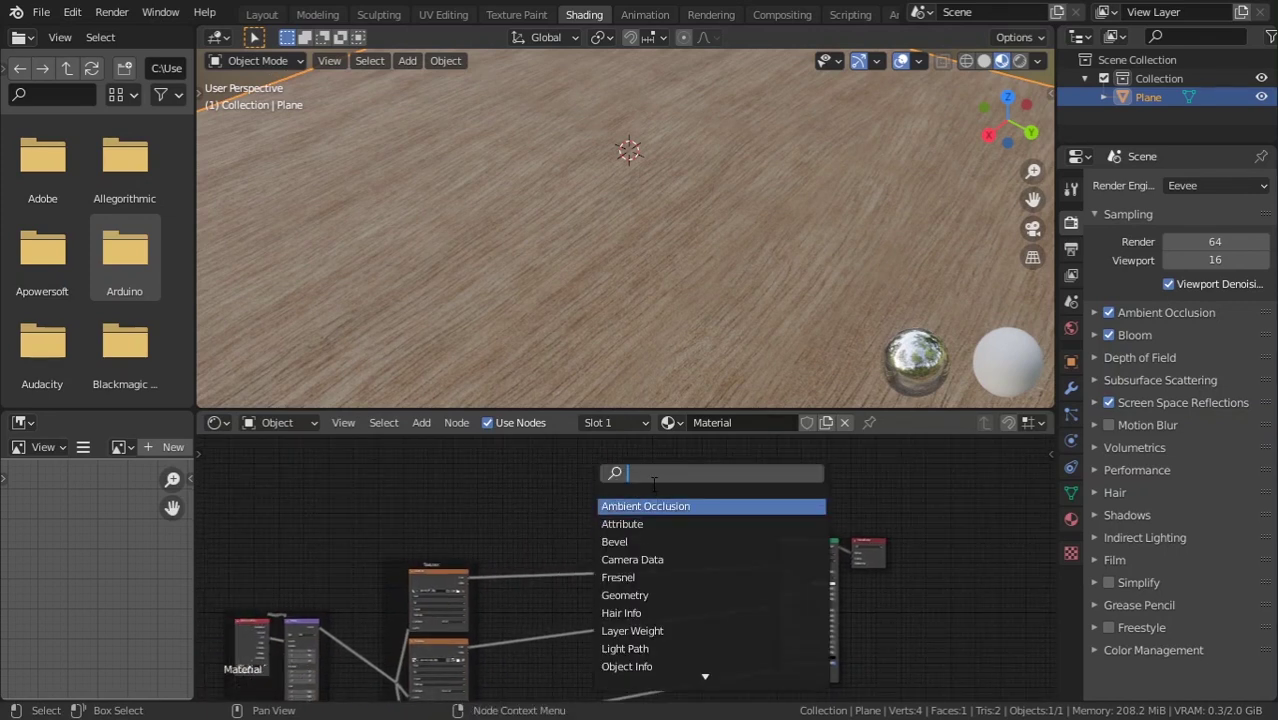
text(mix)
key(Down)
key(Return)
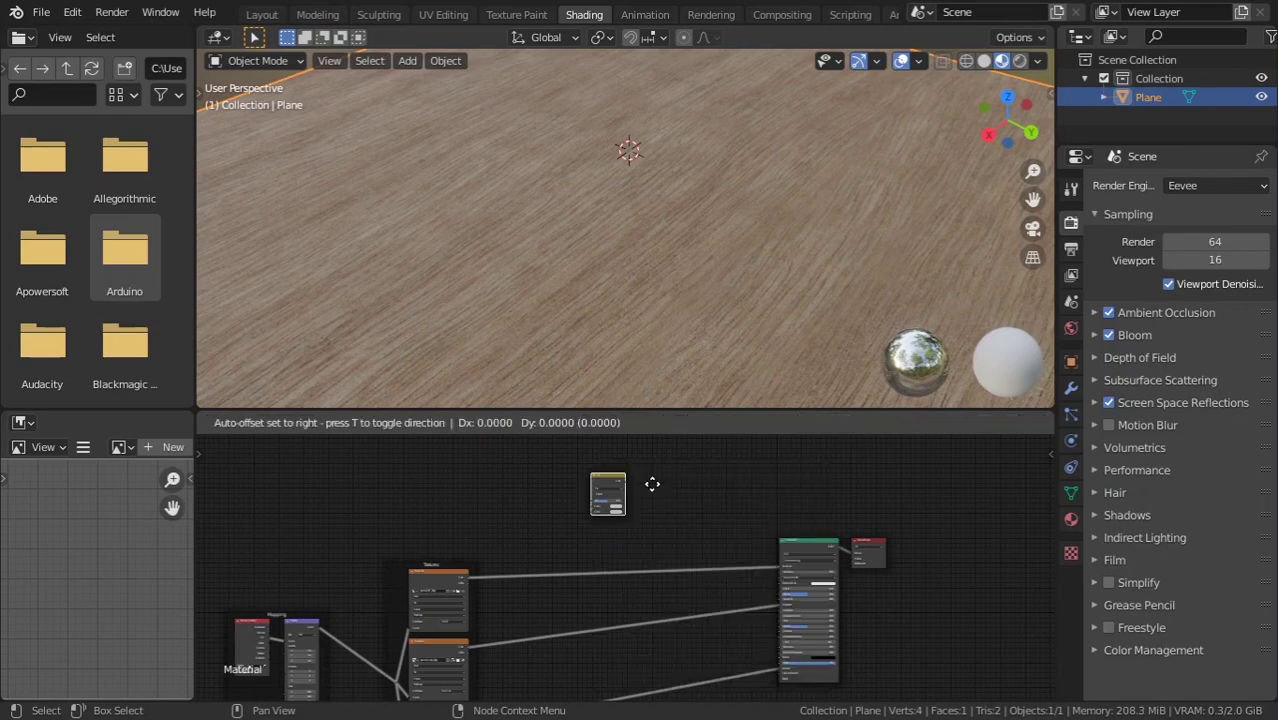
click(637, 541)
scroll(600, 560, up, 3)
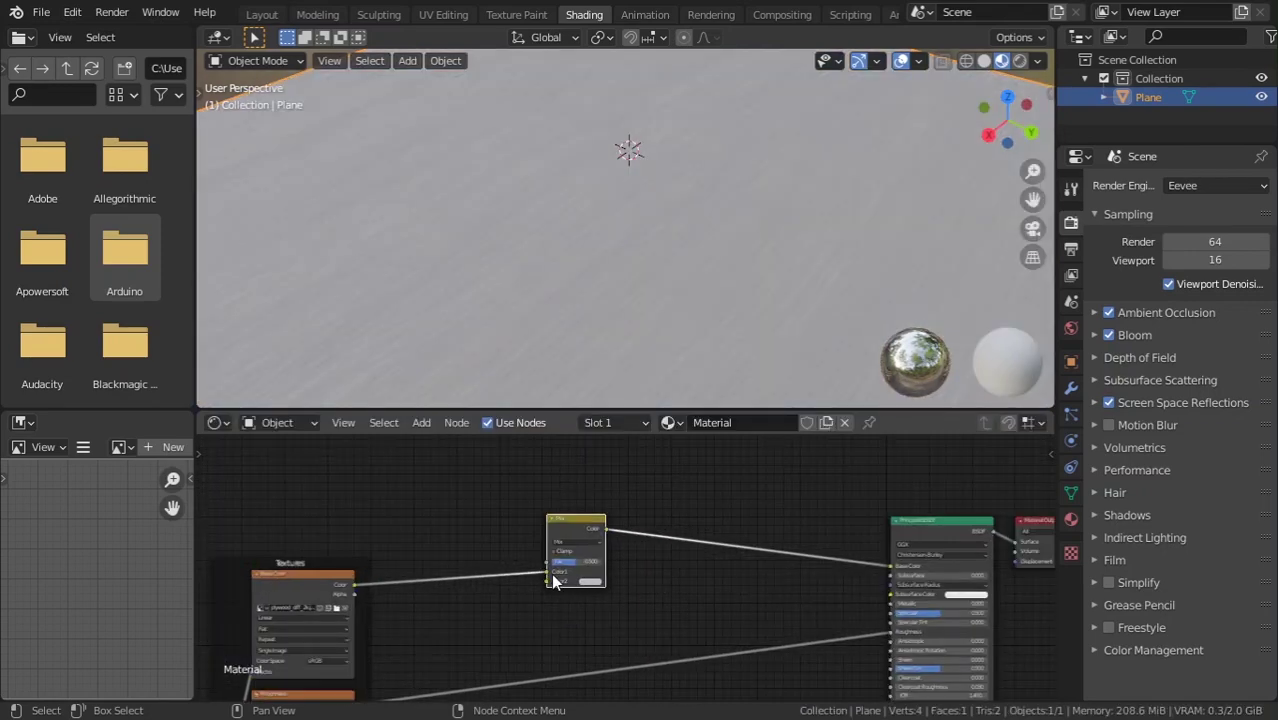
drag(537, 583, 540, 584)
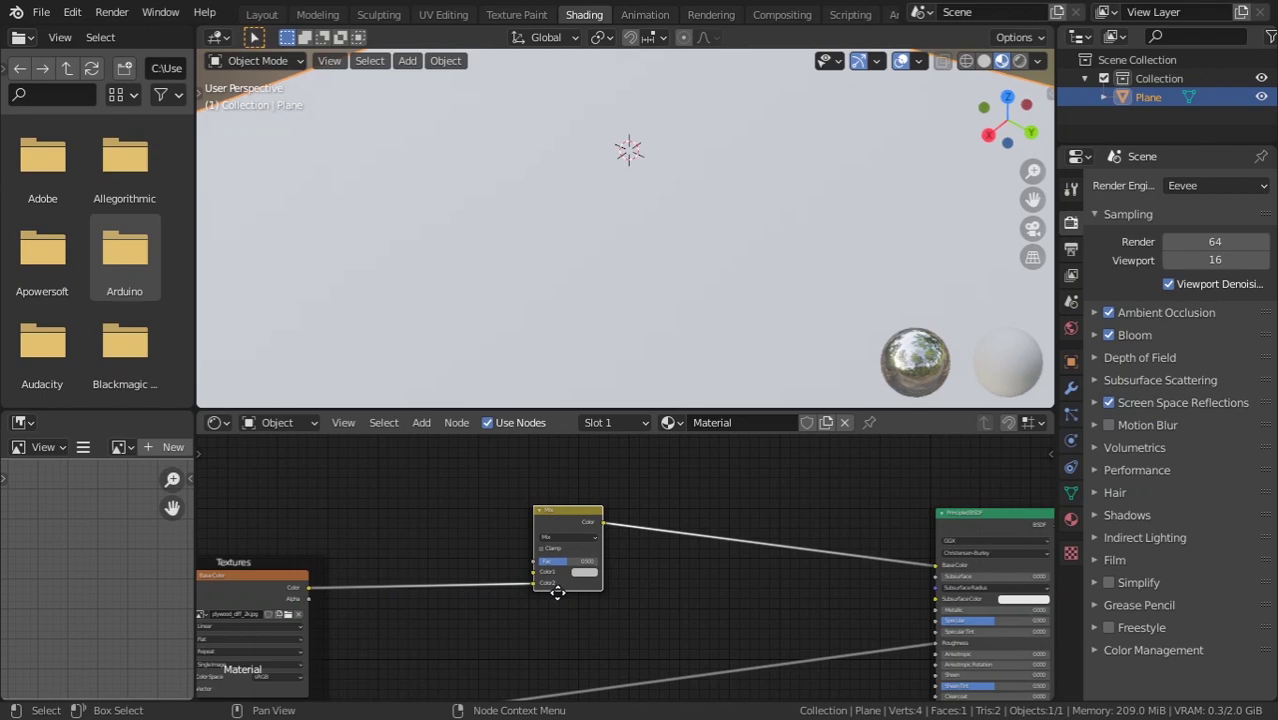
drag(575, 525, 691, 541)
Set the mix node to Multiply blending with factor 1
scroll(691, 541, up, 2)
middle_drag(598, 598, 586, 580)
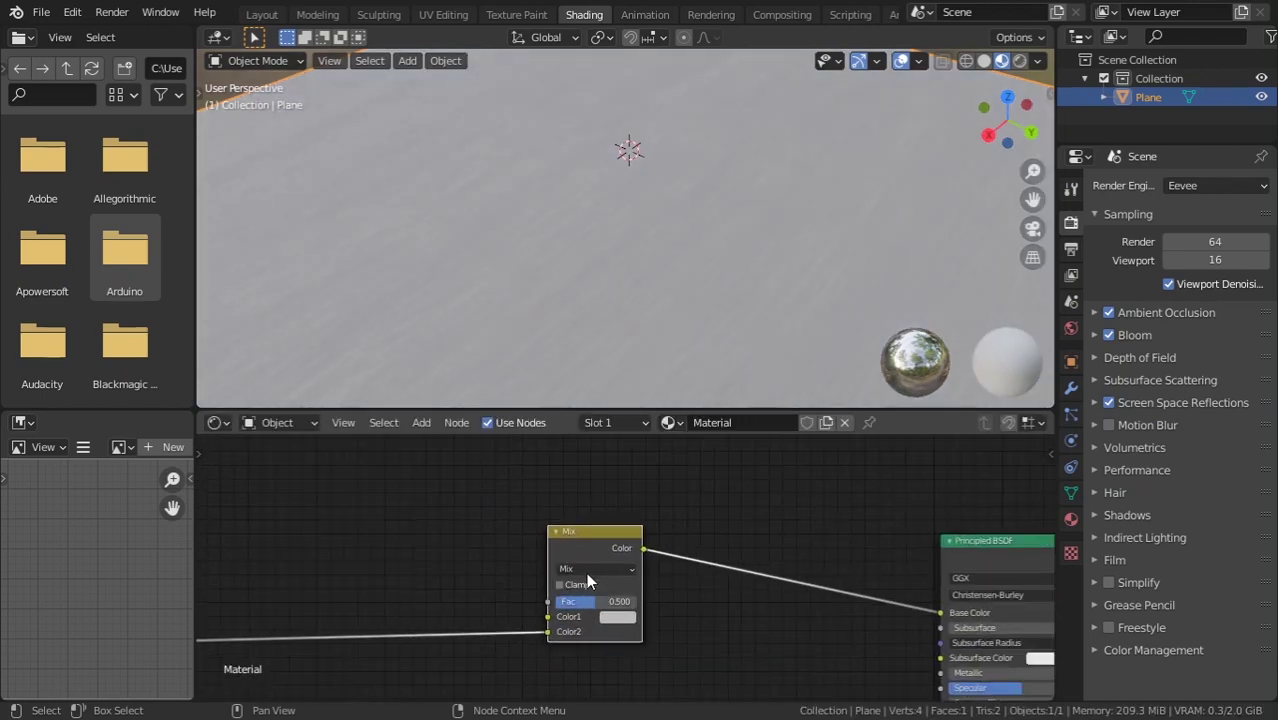
drag(590, 601, 640, 601)
click(568, 569)
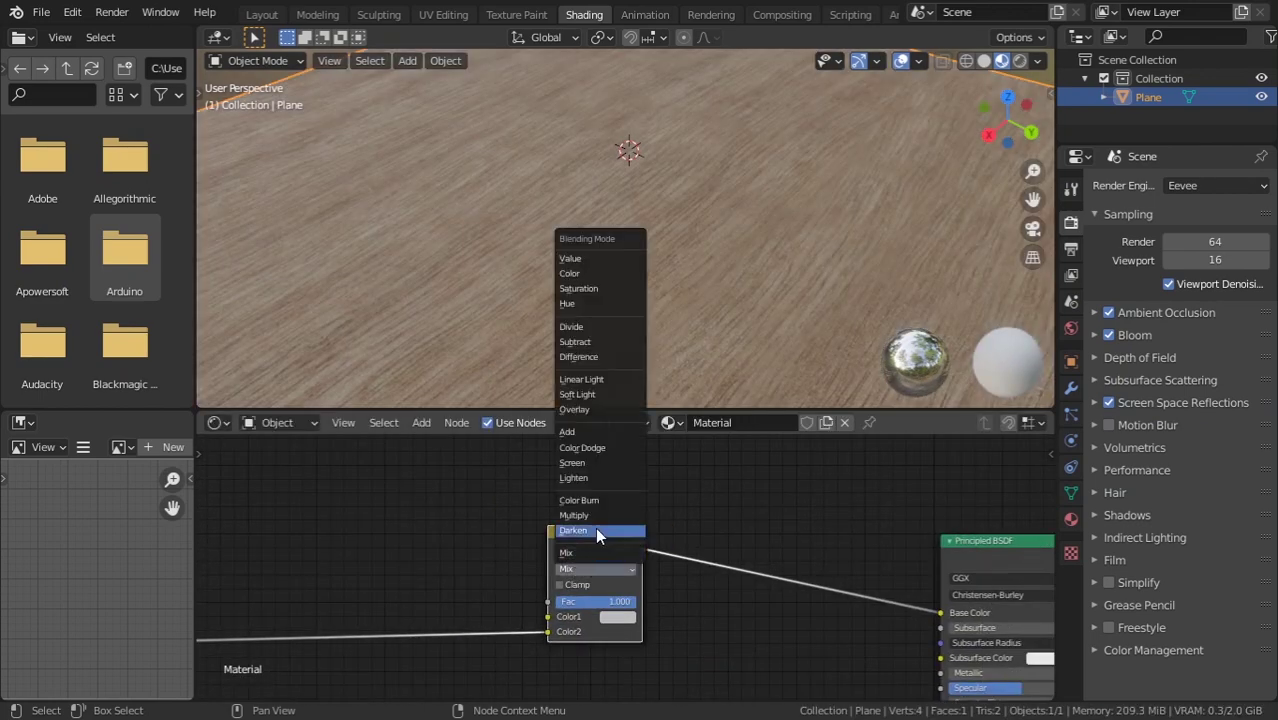
click(589, 516)
click(595, 601)
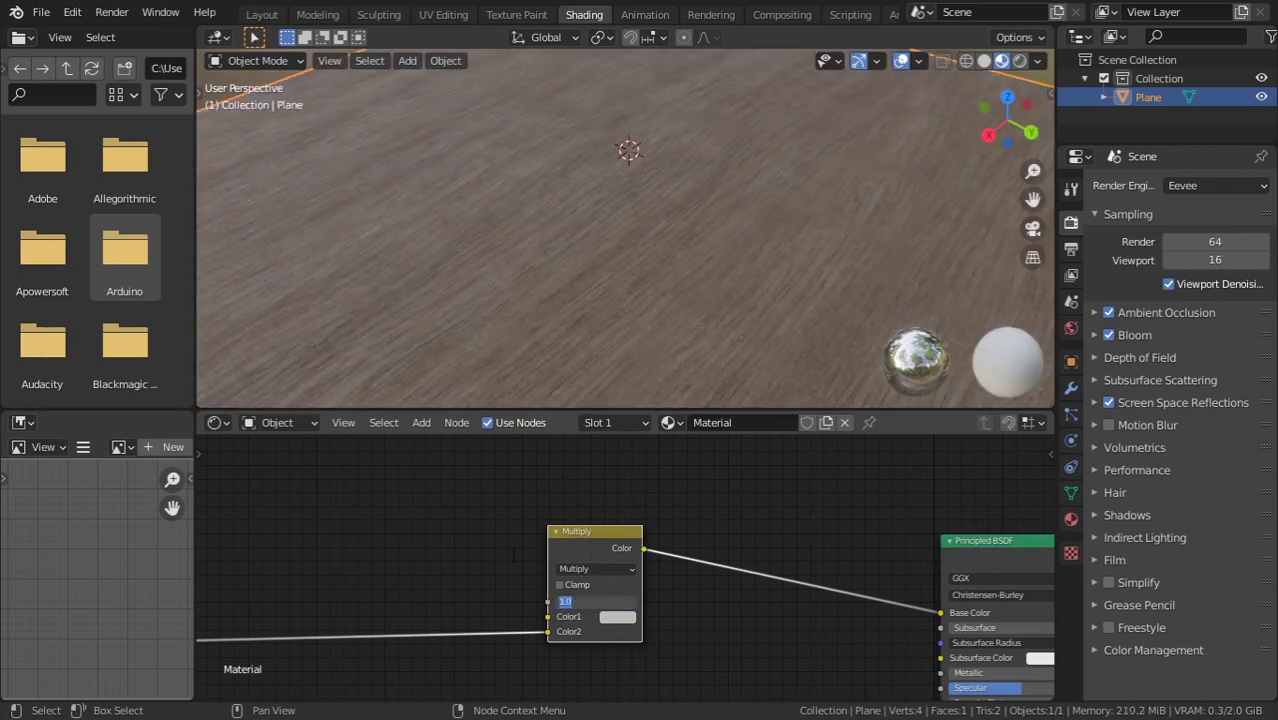
Add a Checker Texture node left of the mix node and wire it in
key(shift+a)
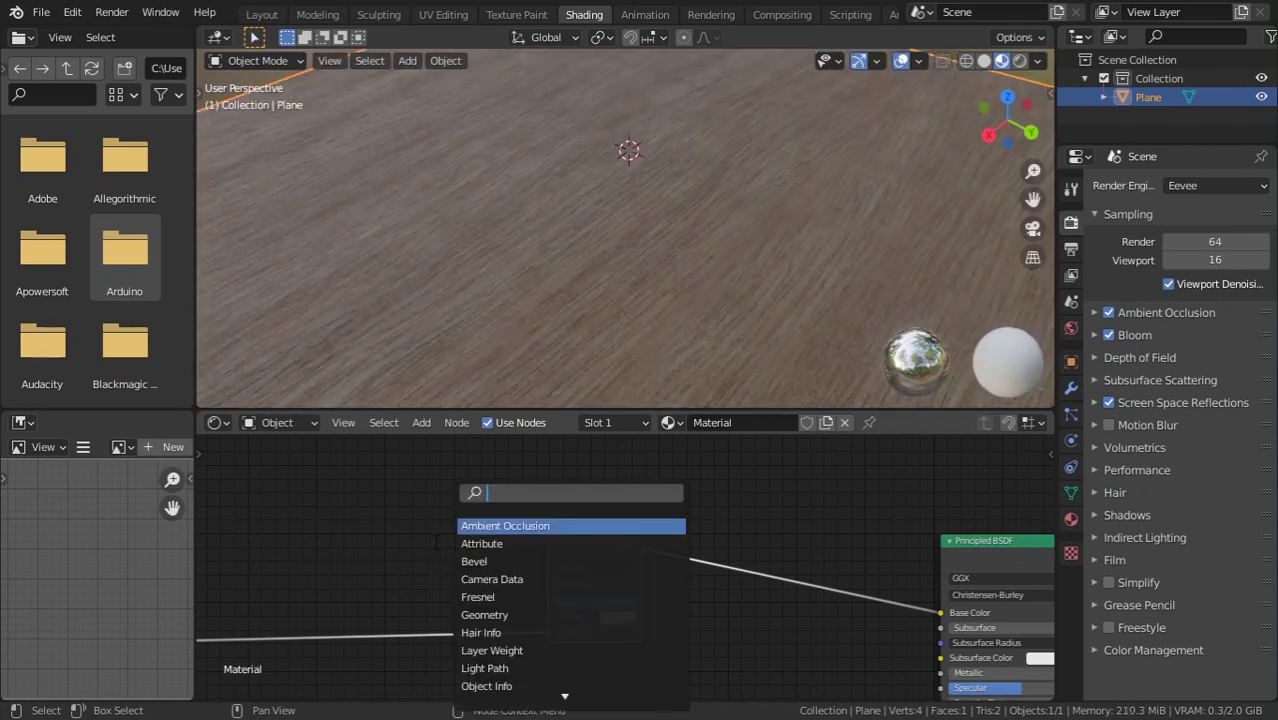
text(che)
key(Return)
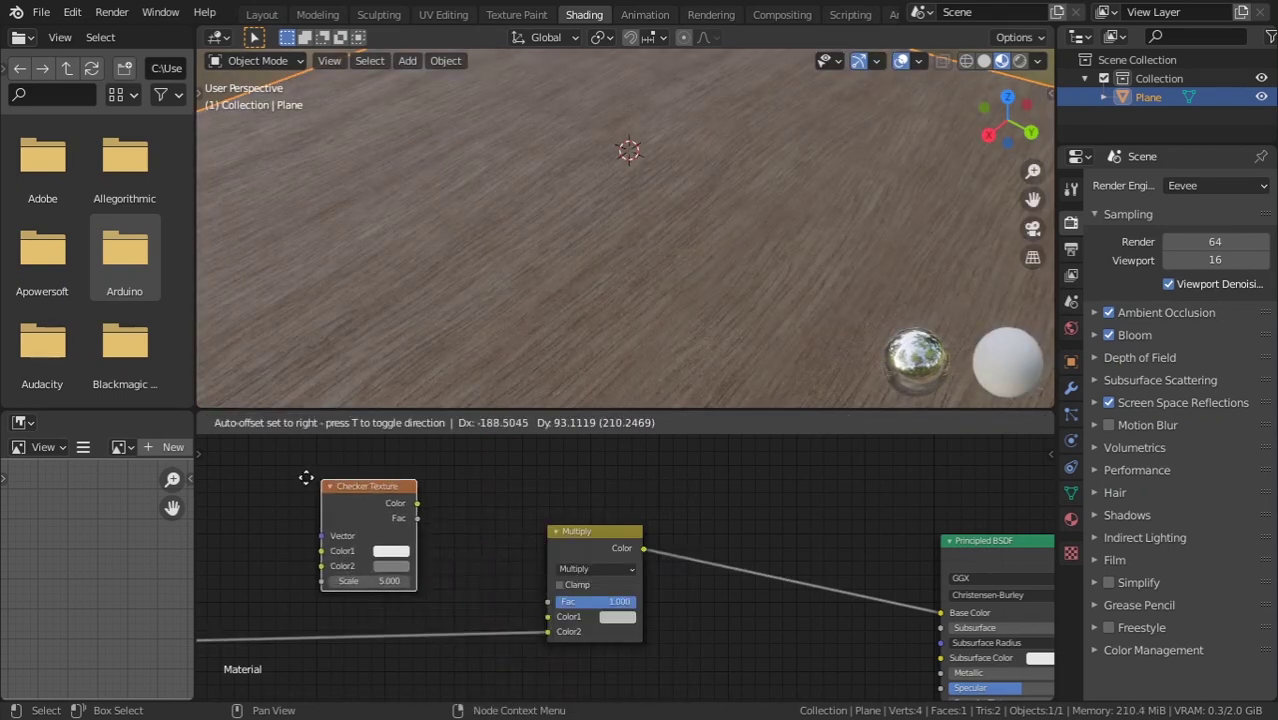
click(309, 475)
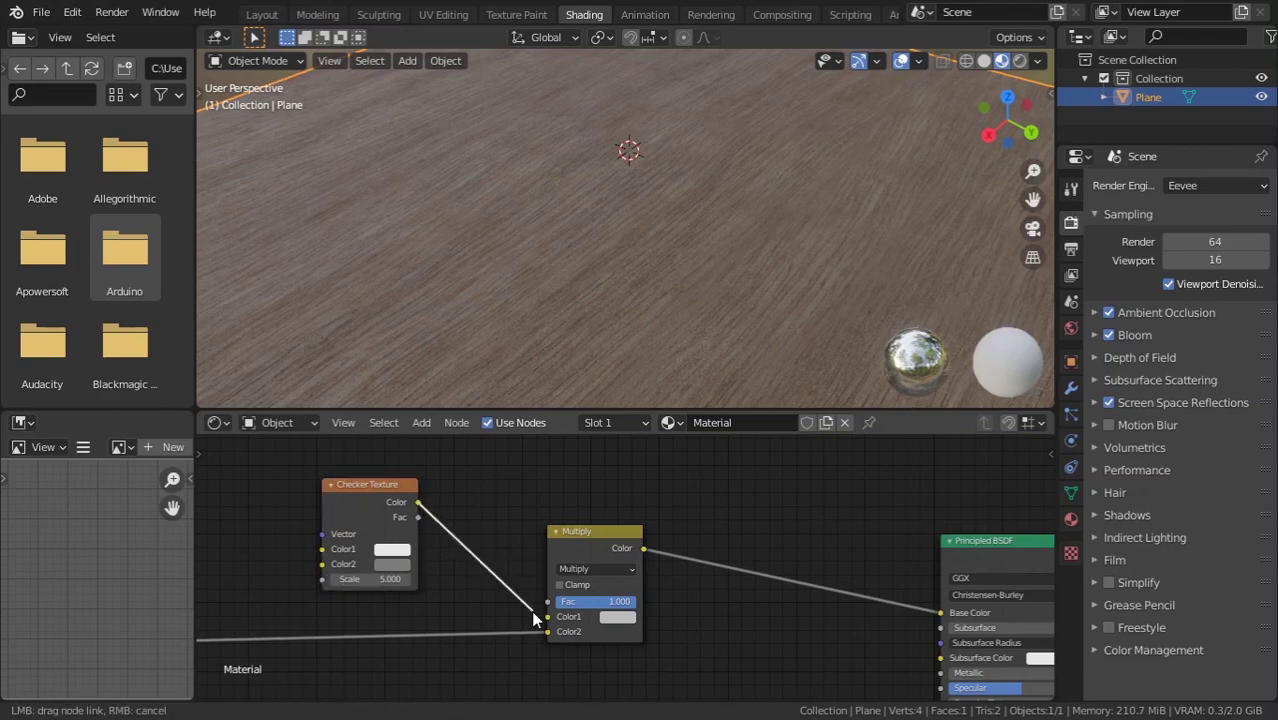
drag(548, 612, 548, 601)
scroll(570, 285, down, 4)
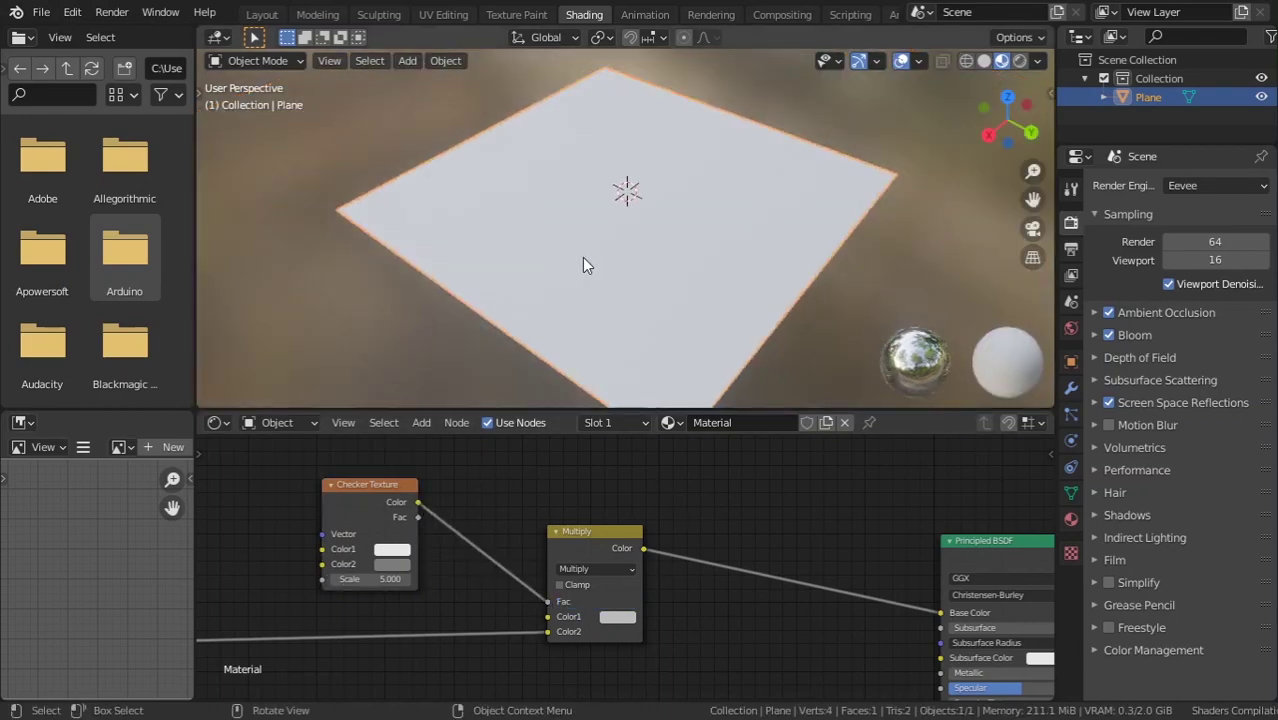
scroll(596, 308, up, 3)
Connect the checker Color output to the Multiply node's Color1 input
mouse_move(551, 269)
middle_down()
mouse_move(569, 244)
mouse_move(414, 227)
mouse_move(334, 275)
mouse_move(603, 219)
middle_up()
scroll(603, 219, down, 3)
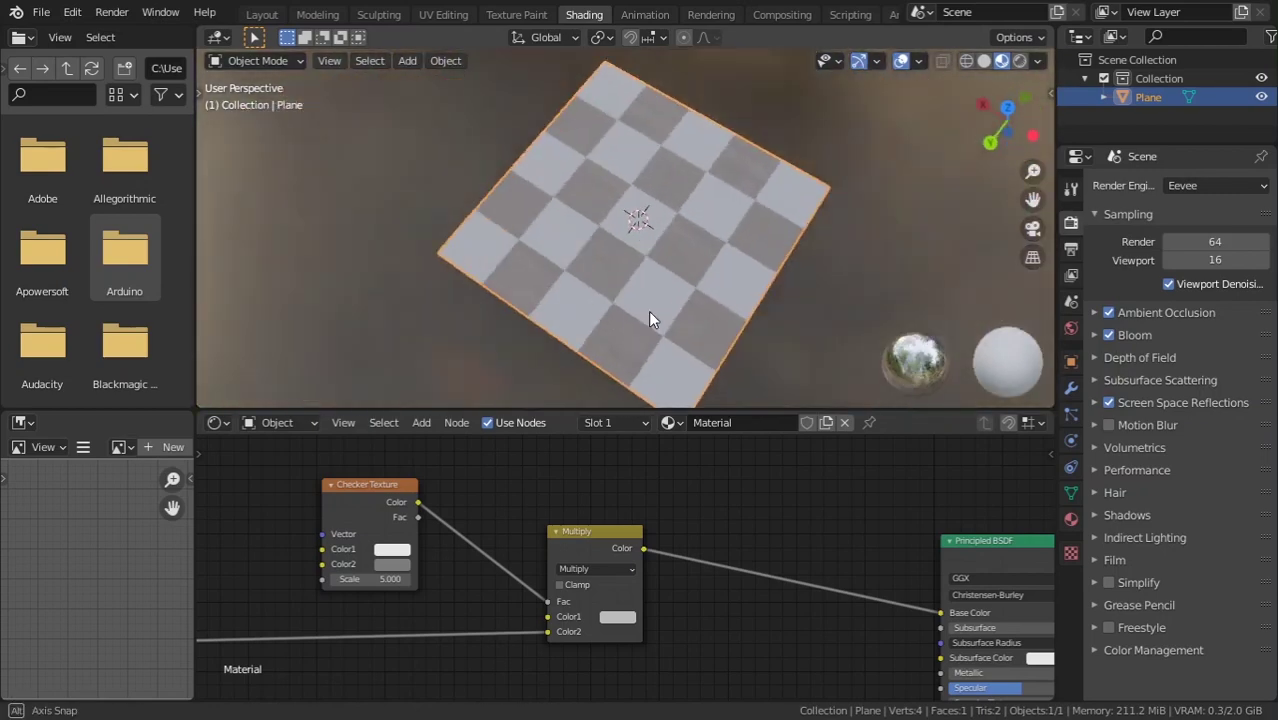
scroll(617, 201, up, 5)
scroll(635, 185, up, 3)
scroll(610, 225, down, 3)
middle_drag(587, 264, 577, 271)
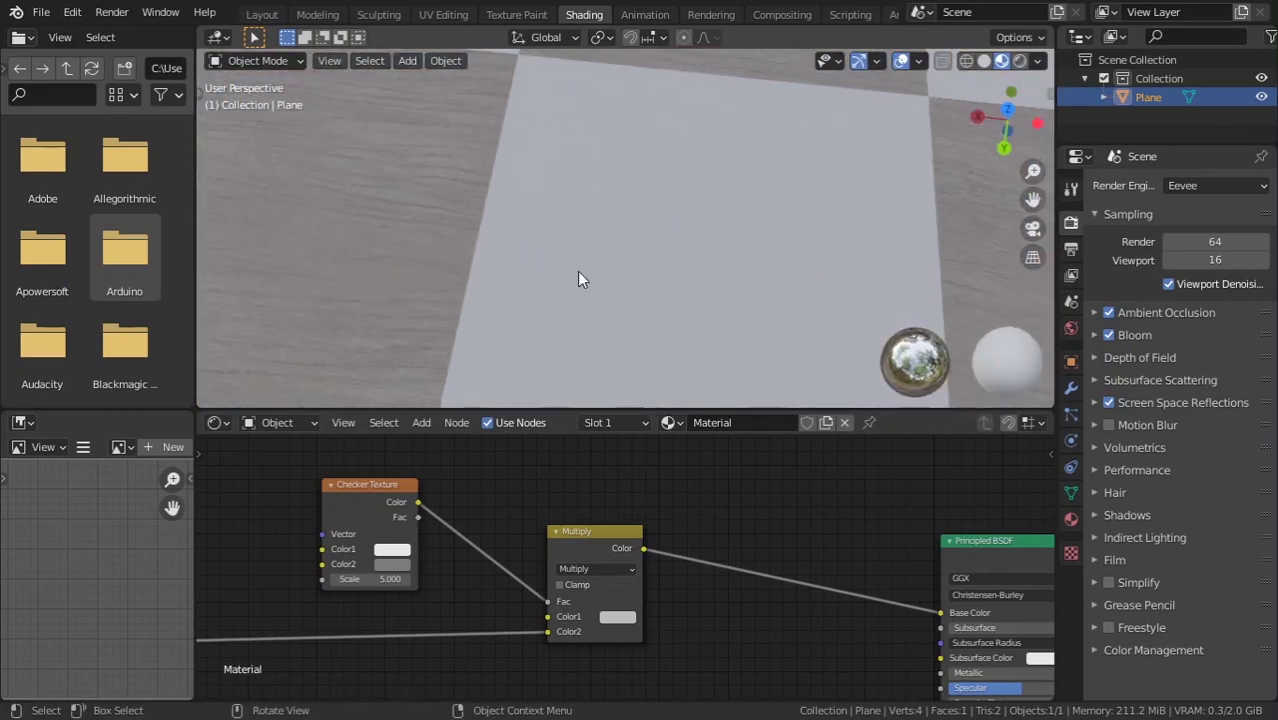
scroll(556, 589, up, 2)
drag(530, 625, 527, 630)
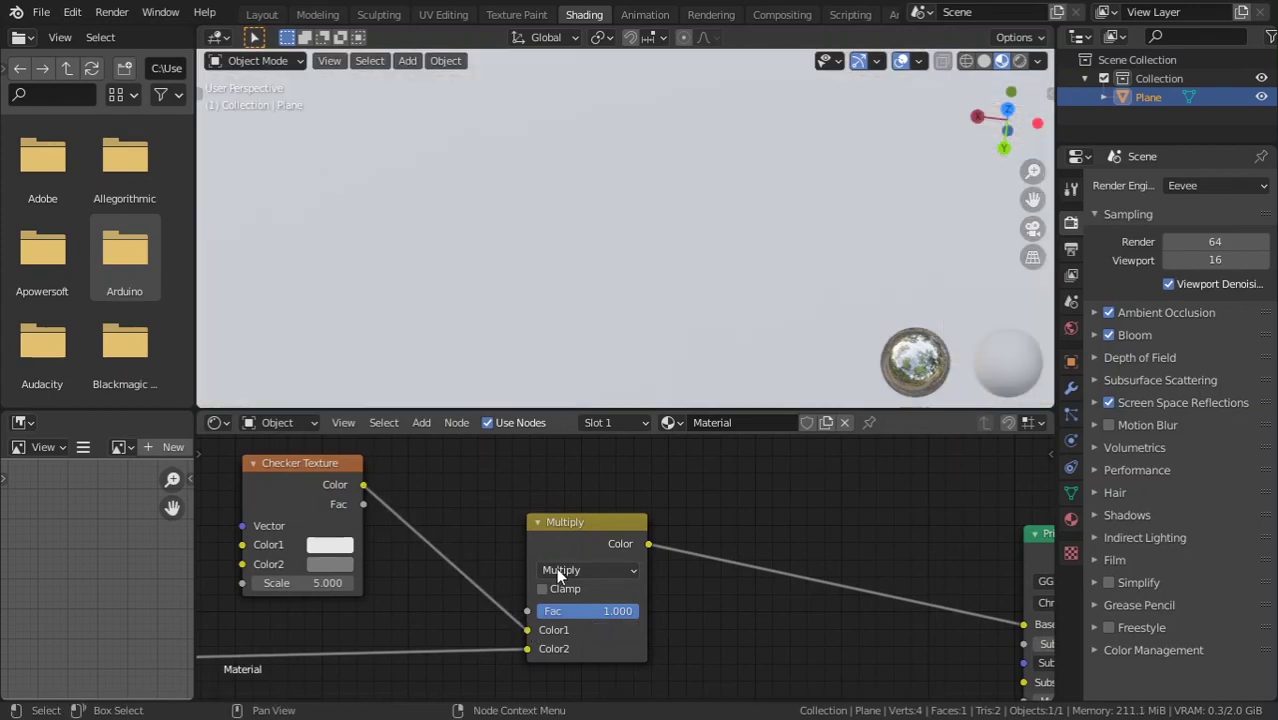
click(588, 569)
click(576, 501)
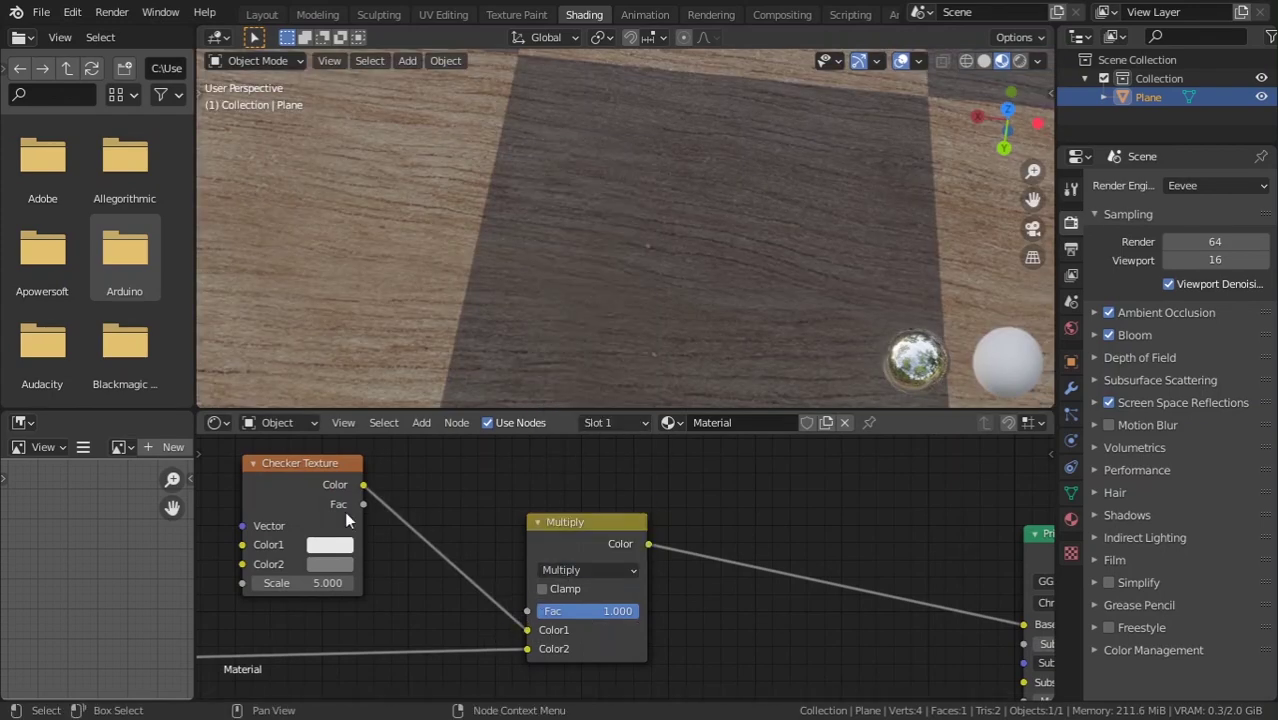
Experiment with the checker colours, trying a teal tint for Color2
scroll(639, 249, down, 3)
mouse_move(639, 249)
middle_down()
mouse_move(682, 259)
mouse_move(679, 200)
mouse_move(748, 190)
middle_up()
scroll(703, 261, up, 4)
scroll(705, 227, up, 3)
scroll(705, 227, down, 3)
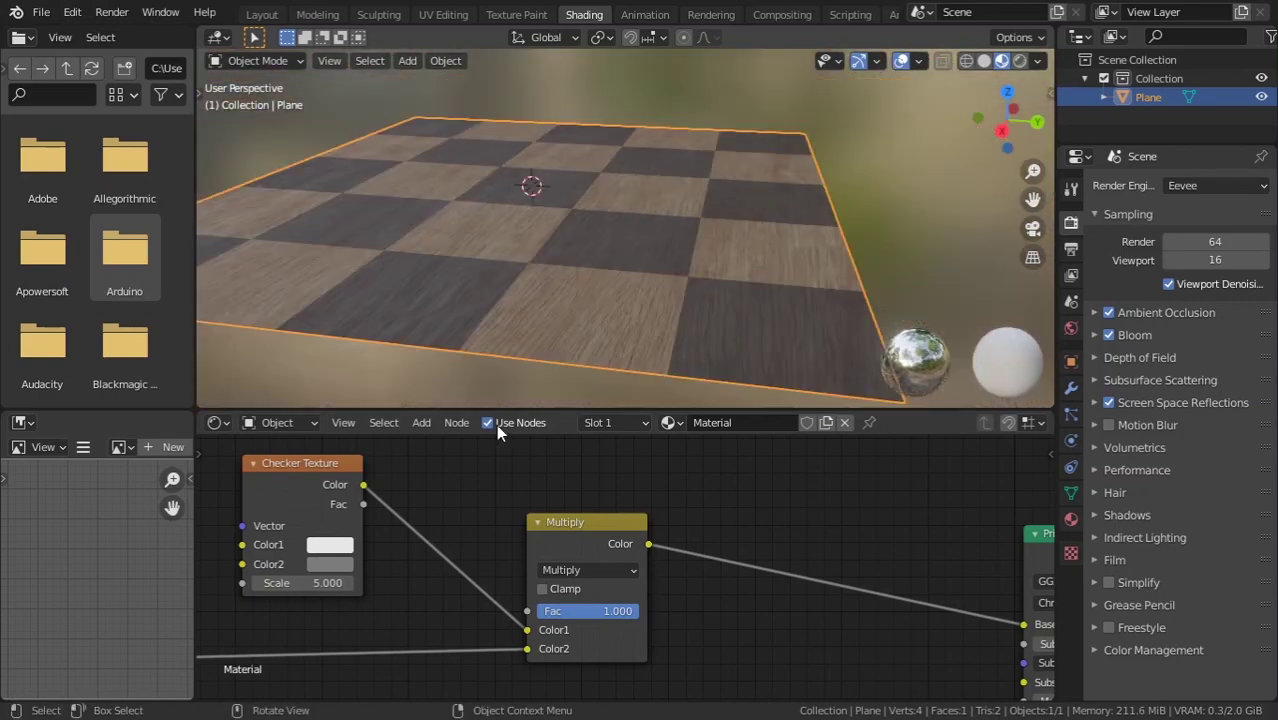
middle_drag(357, 560, 460, 543)
scroll(460, 543, up, 1)
click(418, 555)
mouse_move(488, 356)
mouse_down()
mouse_move(468, 236)
mouse_move(507, 284)
mouse_move(455, 235)
mouse_move(540, 249)
mouse_move(500, 236)
mouse_up()
click(408, 528)
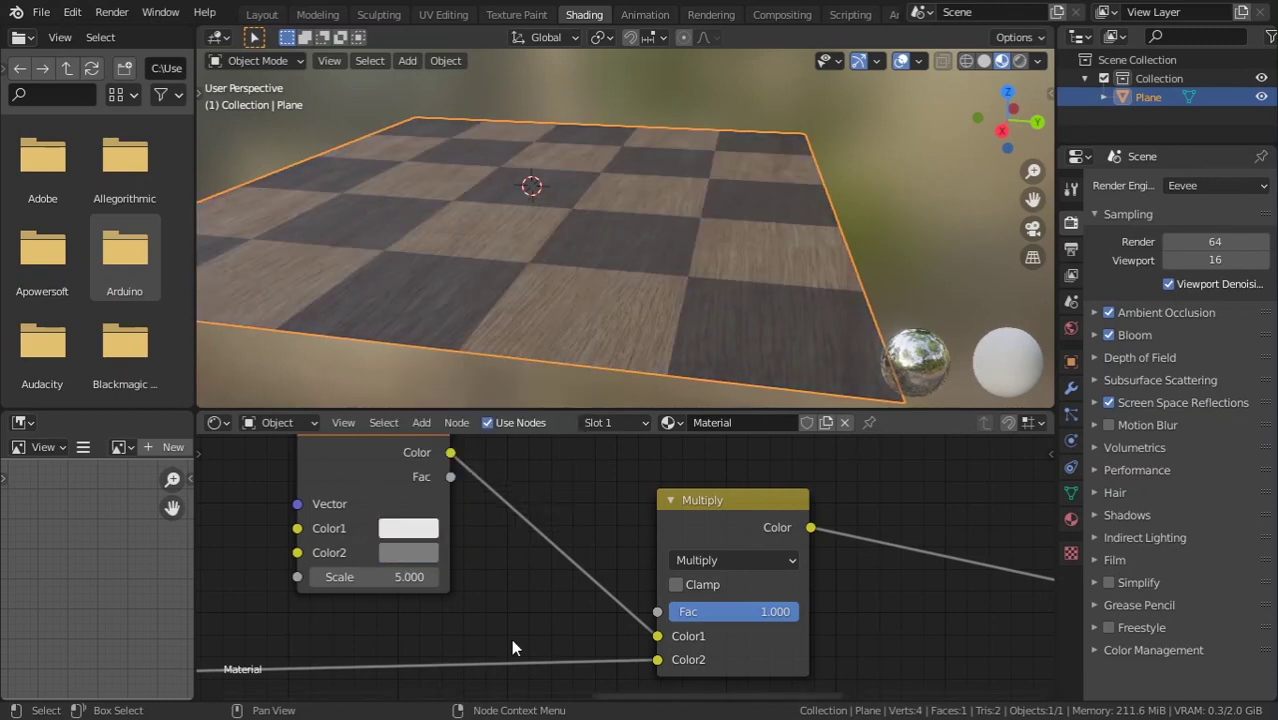
Turn the checker's Color2 black
click(418, 553)
drag(556, 336, 558, 360)
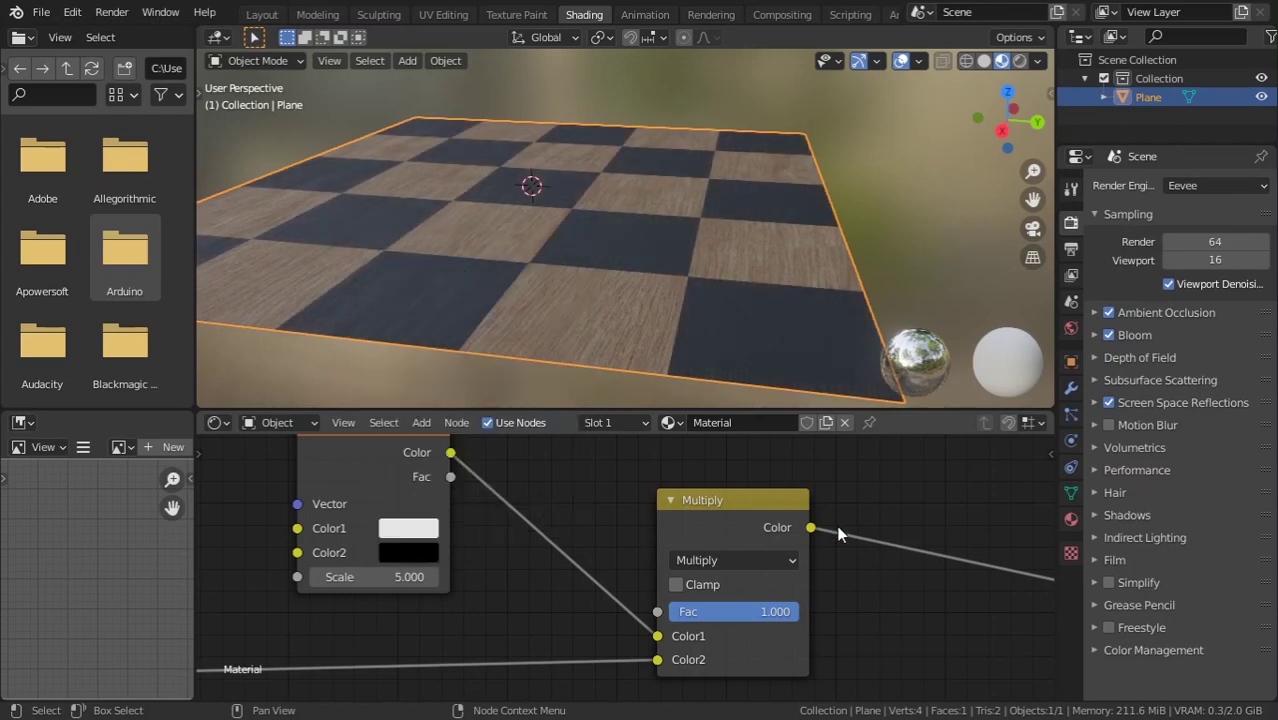
mouse_move(700, 260)
middle_down()
mouse_move(774, 247)
mouse_move(628, 286)
mouse_move(602, 357)
mouse_move(648, 336)
mouse_move(615, 342)
middle_up()
scroll(625, 314, up, 2)
scroll(623, 277, up, 2)
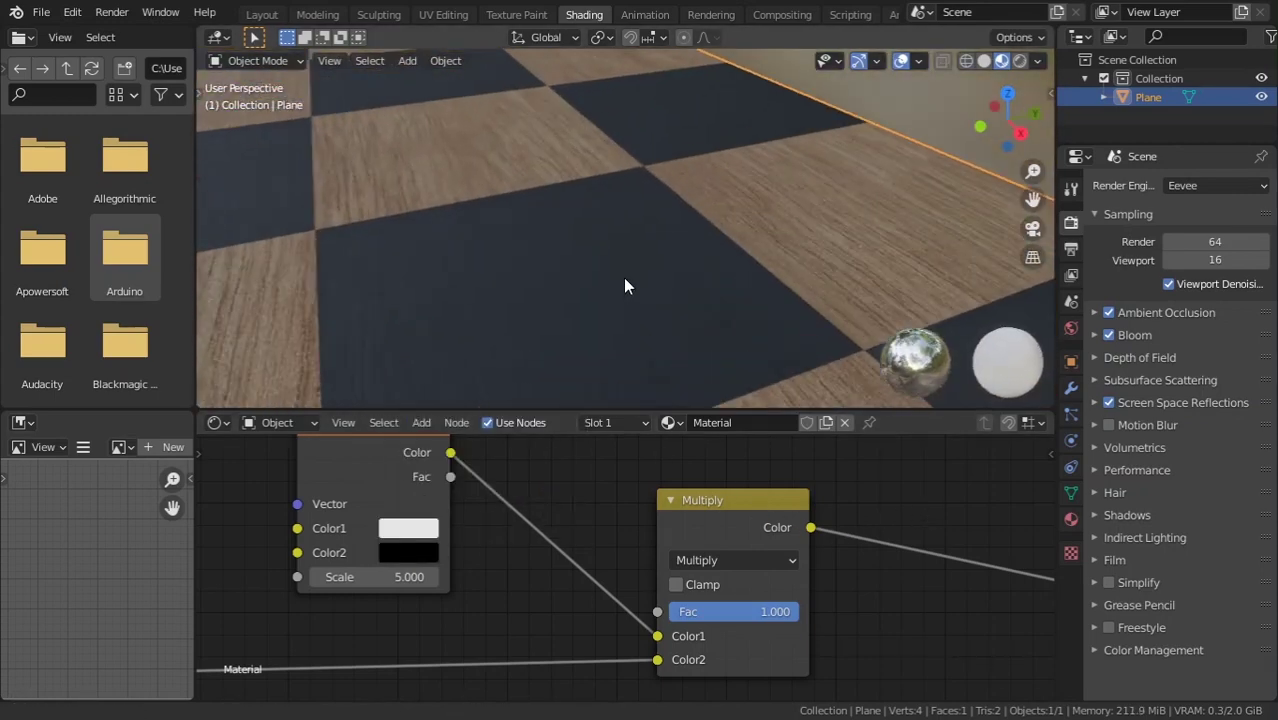
scroll(626, 257, up, 2)
scroll(626, 257, up, 2)
Try Darken blending on the mix node with the factor lowered to about 0.8
click(717, 560)
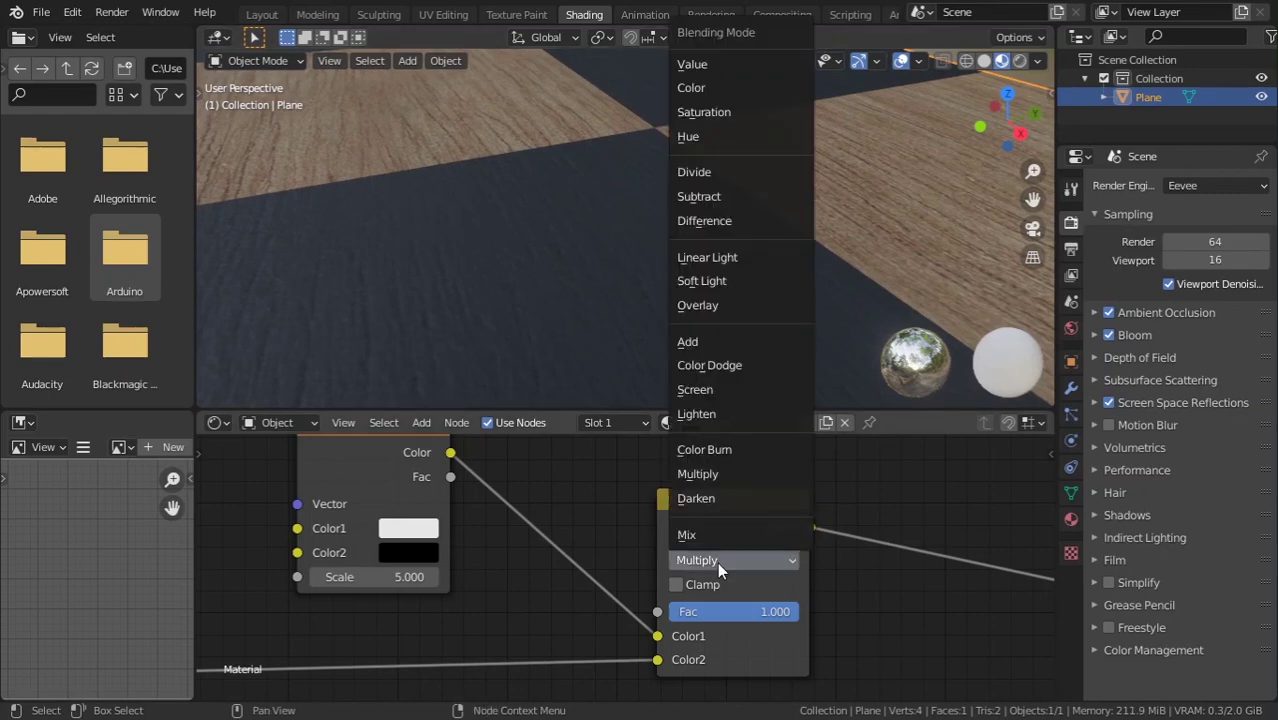
click(719, 497)
mouse_move(546, 290)
middle_down()
mouse_move(673, 312)
mouse_move(655, 265)
middle_up()
scroll(542, 327, down, 3)
scroll(543, 324, up, 4)
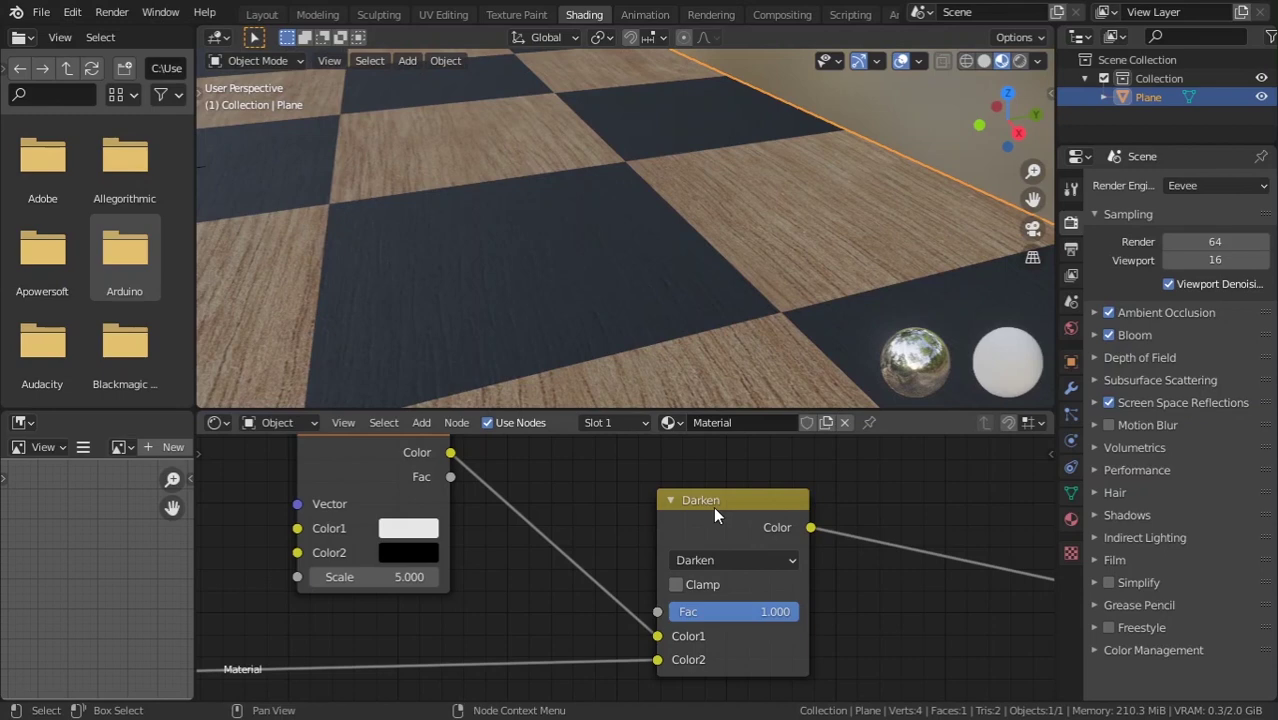
drag(775, 611, 757, 611)
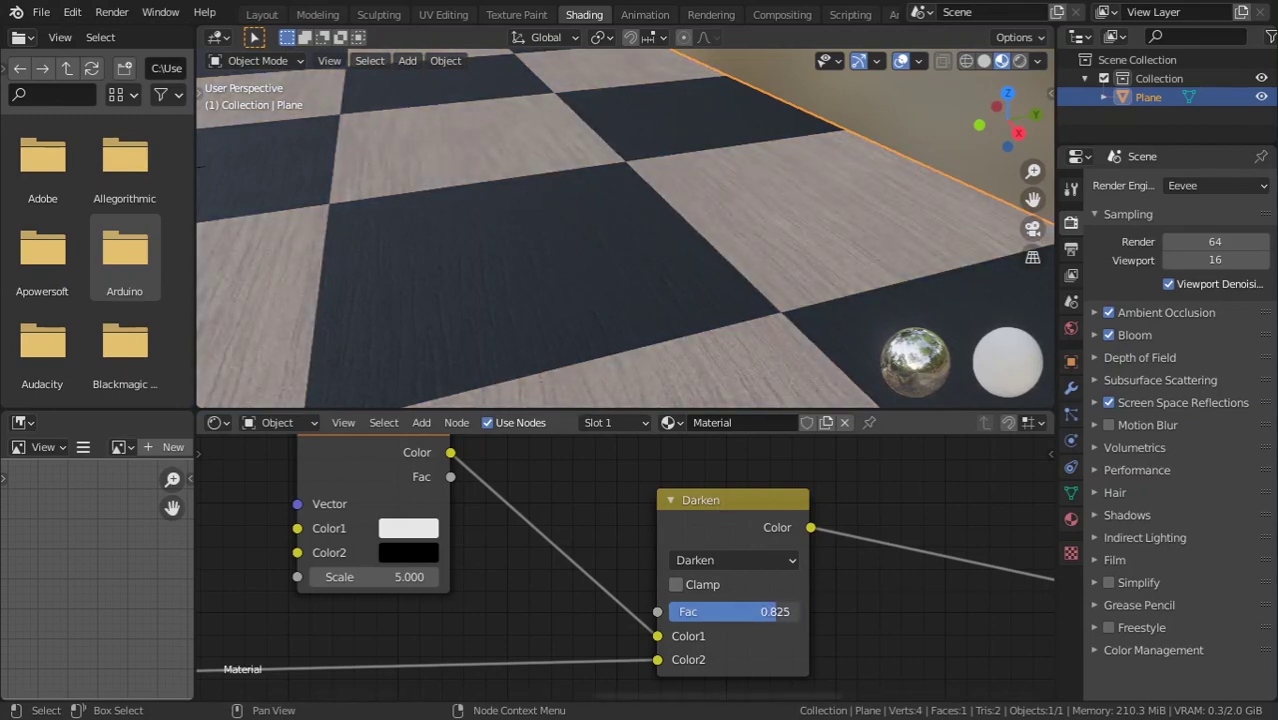
Settle on Darken blending at full factor 1.0 after briefly retrying Multiply
click(706, 560)
click(708, 476)
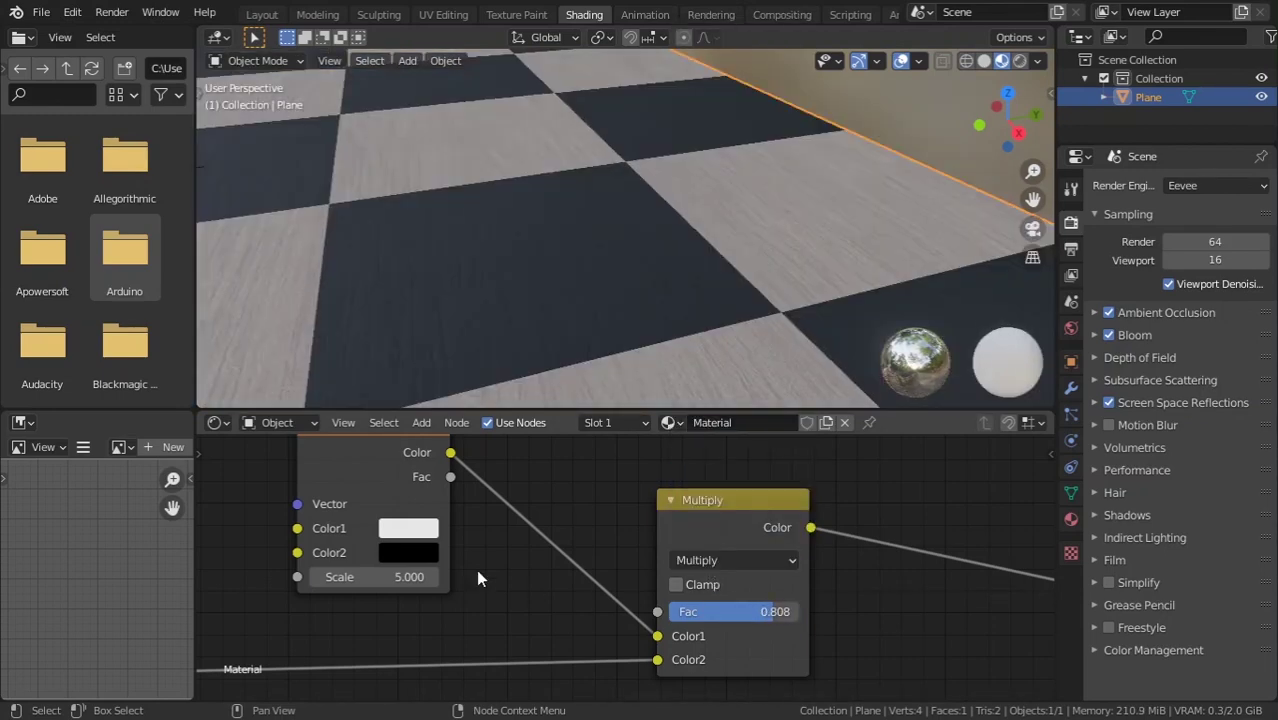
drag(765, 613, 800, 612)
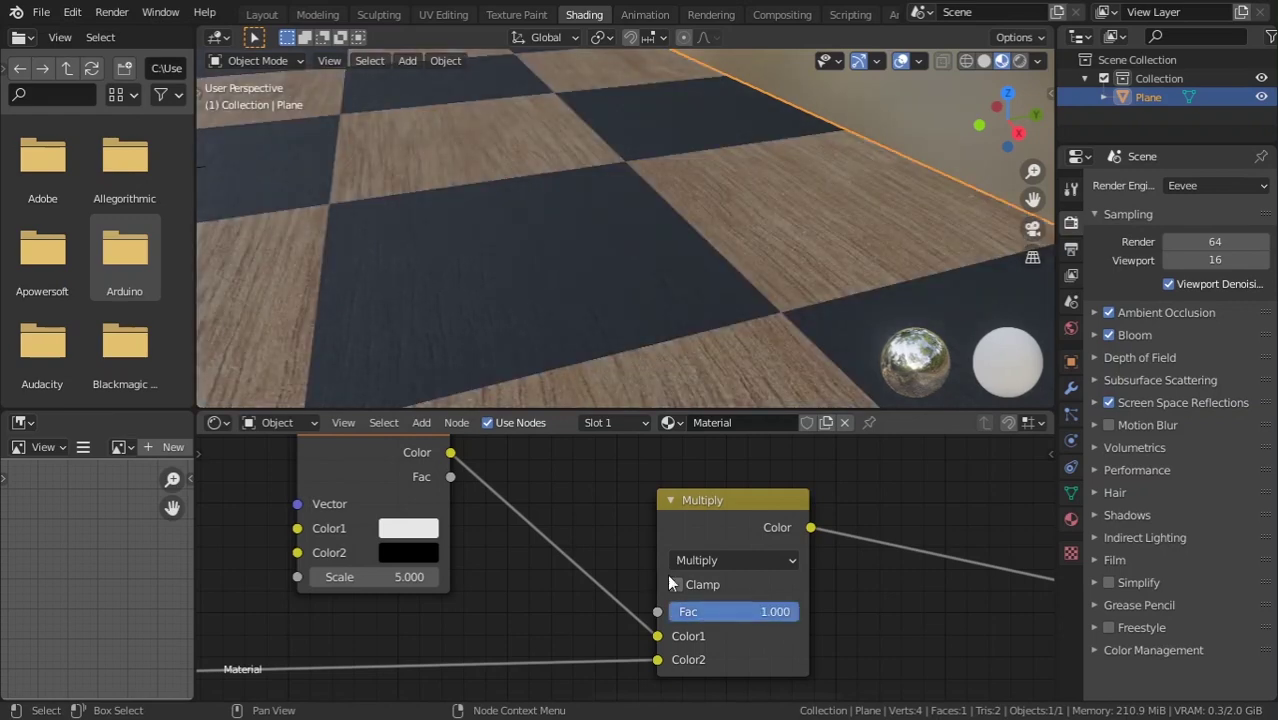
click(699, 562)
click(705, 498)
scroll(632, 307, down, 5)
middle_drag(632, 307, 507, 301)
Orbit and zoom to a lower, rotated view of the checker floor
middle_drag(602, 313, 590, 288)
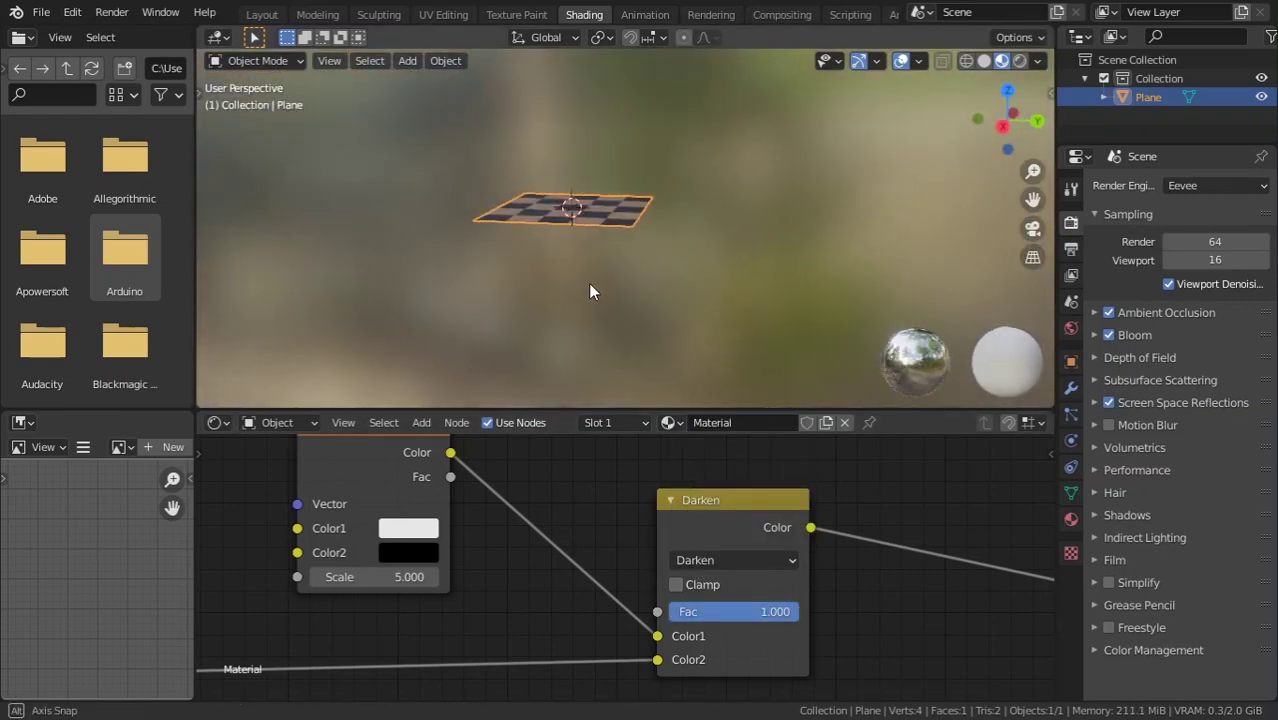
scroll(590, 288, up, 3)
scroll(575, 301, up, 3)
scroll(620, 298, up, 2)
scroll(620, 298, up, 2)
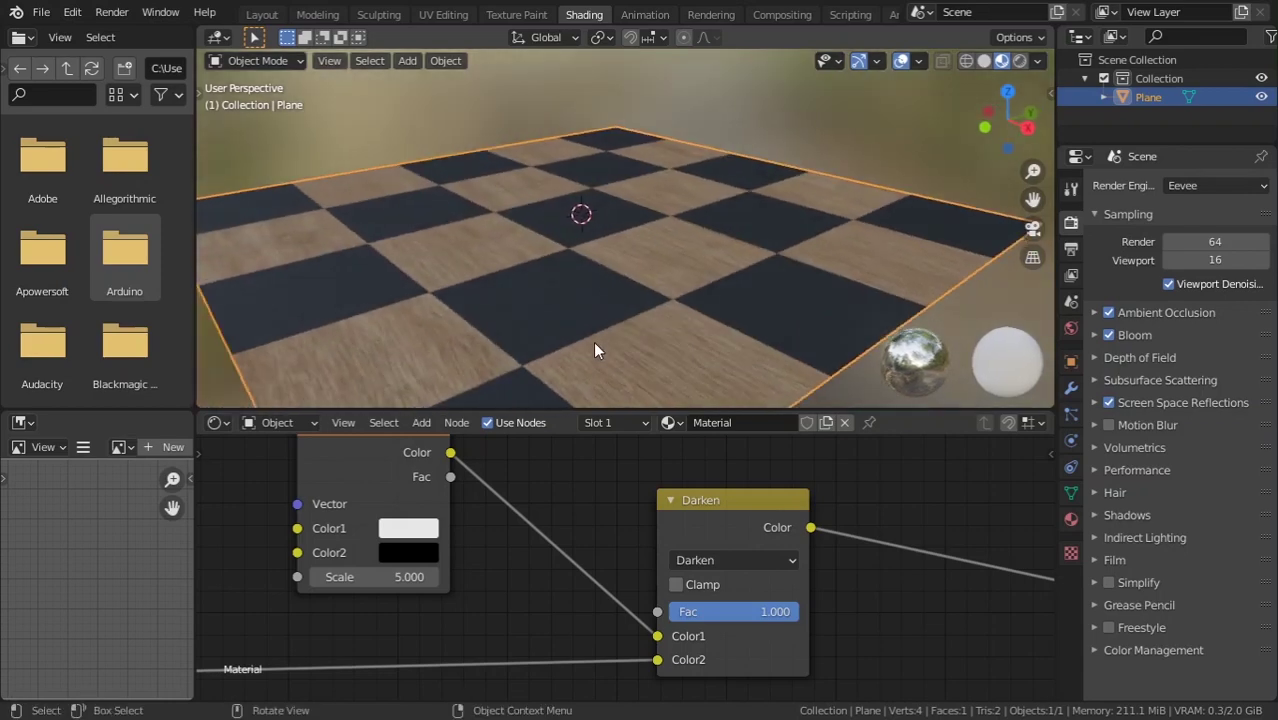
scroll(596, 300, up, 2)
mouse_move(596, 289)
middle_down()
mouse_move(832, 236)
mouse_move(656, 323)
mouse_move(733, 271)
mouse_move(866, 332)
middle_up()
scroll(835, 237, down, 3)
scroll(733, 271, up, 3)
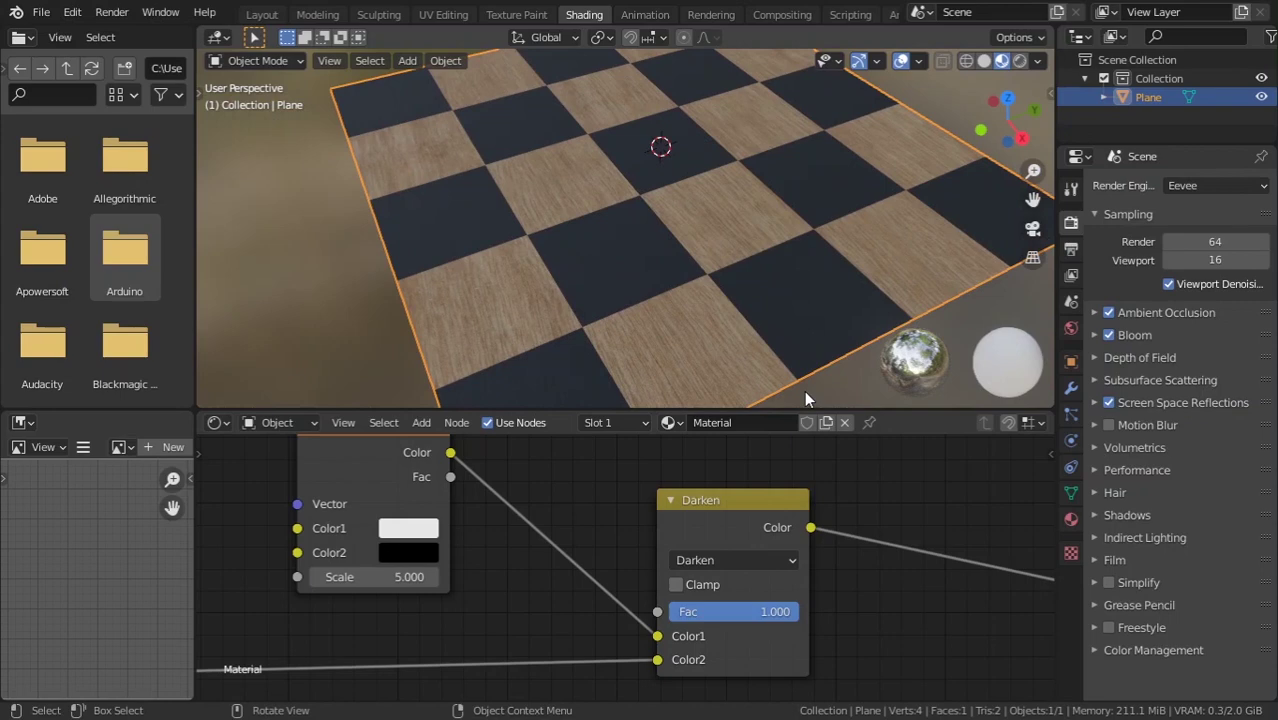
scroll(806, 398, down, 4)
Lower the Principled BSDF Clearcoat from about 0.92 to roughly 0.07
mouse_move(795, 648)
middle_down()
mouse_move(602, 535)
mouse_move(558, 588)
mouse_move(492, 537)
middle_up()
drag(459, 552, 603, 550)
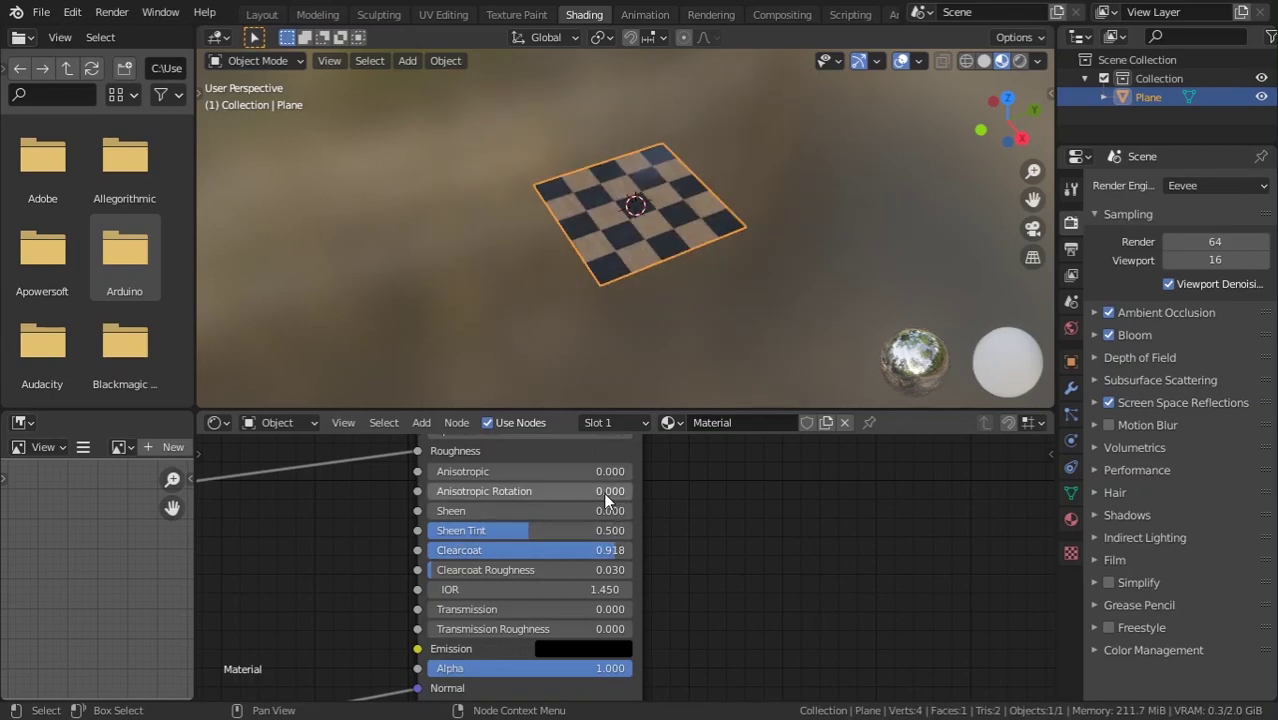
mouse_move(594, 302)
middle_down()
mouse_move(607, 296)
mouse_move(489, 286)
mouse_move(552, 274)
middle_up()
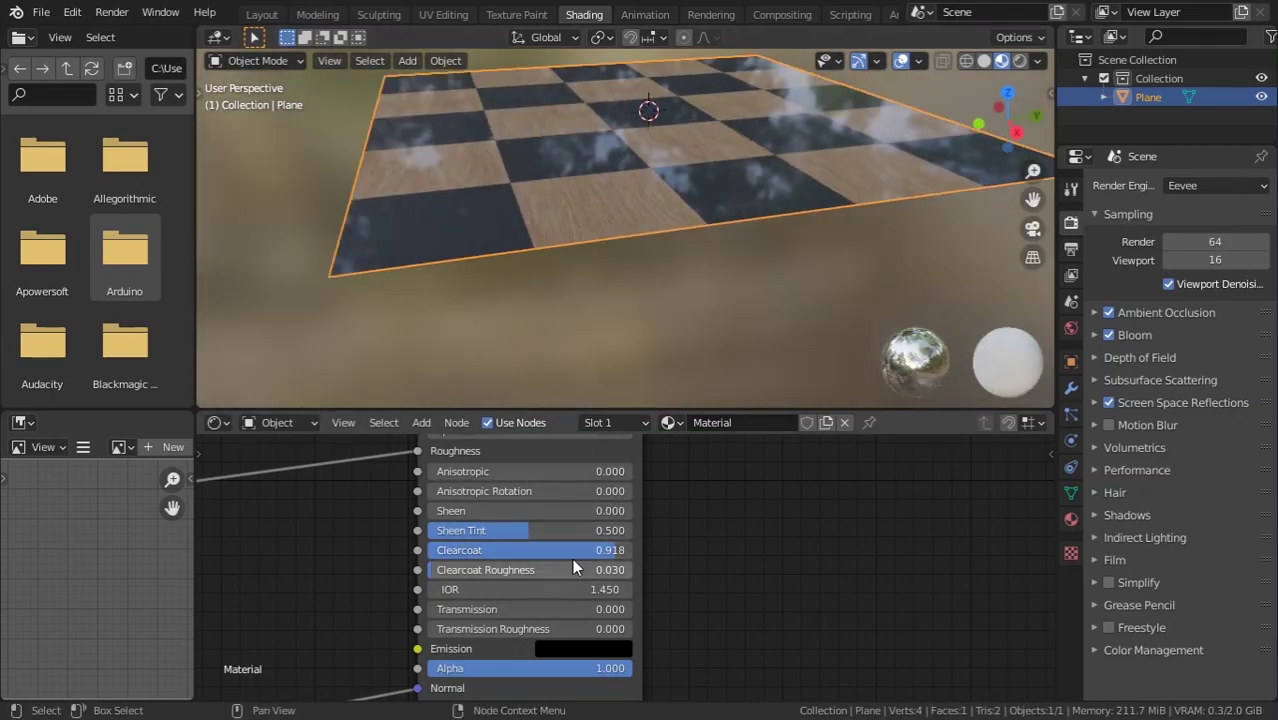
drag(600, 550, 445, 550)
mouse_move(554, 169)
middle_down()
mouse_move(786, 278)
mouse_move(432, 342)
middle_up()
click(757, 282)
Move the normal map node up and right, then zoom in close on the checkered floor
middle_drag(330, 690, 419, 577)
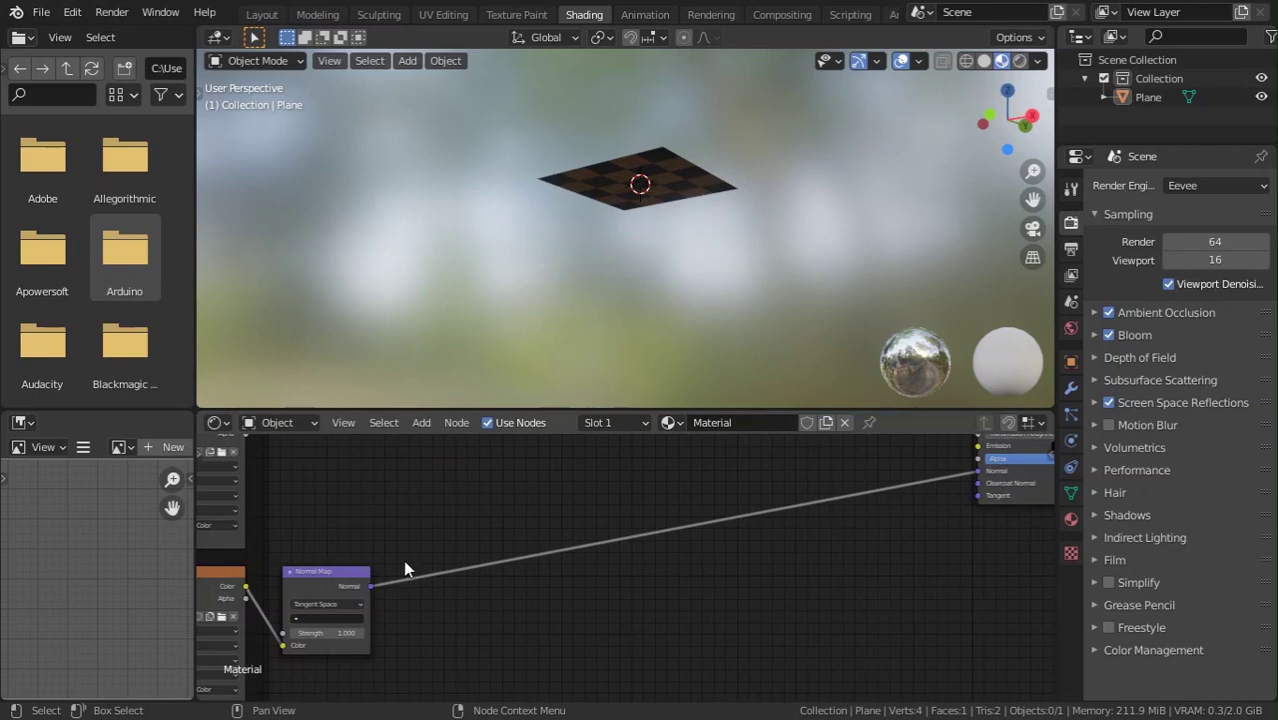
scroll(403, 560, down, 3)
drag(365, 579, 593, 509)
scroll(596, 535, down, 3)
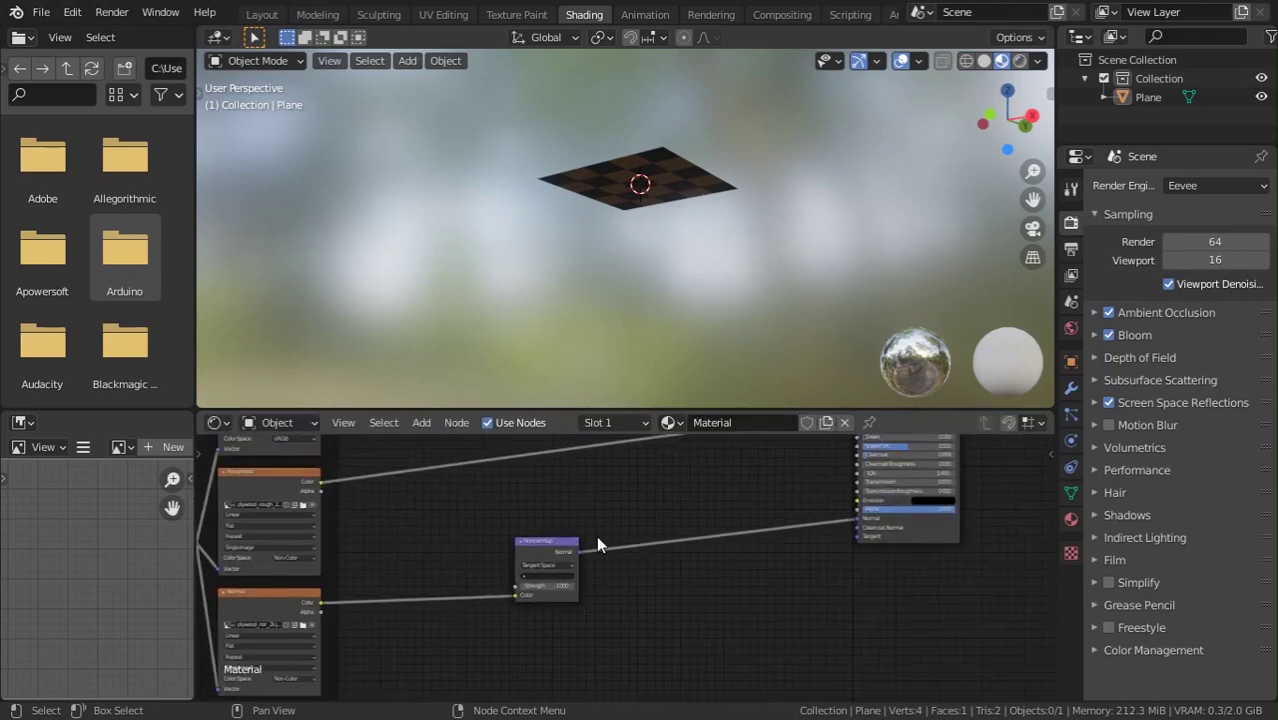
middle_drag(659, 196, 686, 298)
scroll(687, 211, up, 2)
scroll(653, 286, up, 3)
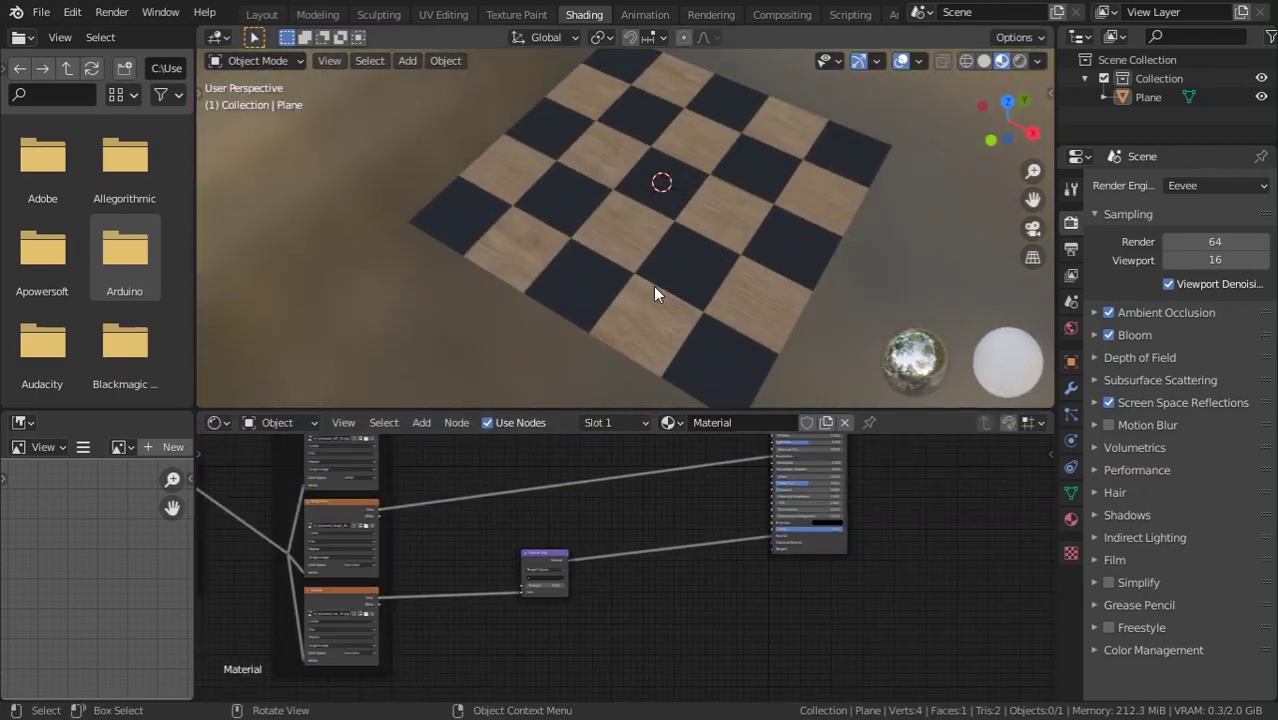
scroll(480, 512, down, 2)
scroll(480, 504, up, 1)
scroll(536, 562, up, 1)
scroll(608, 494, up, 1)
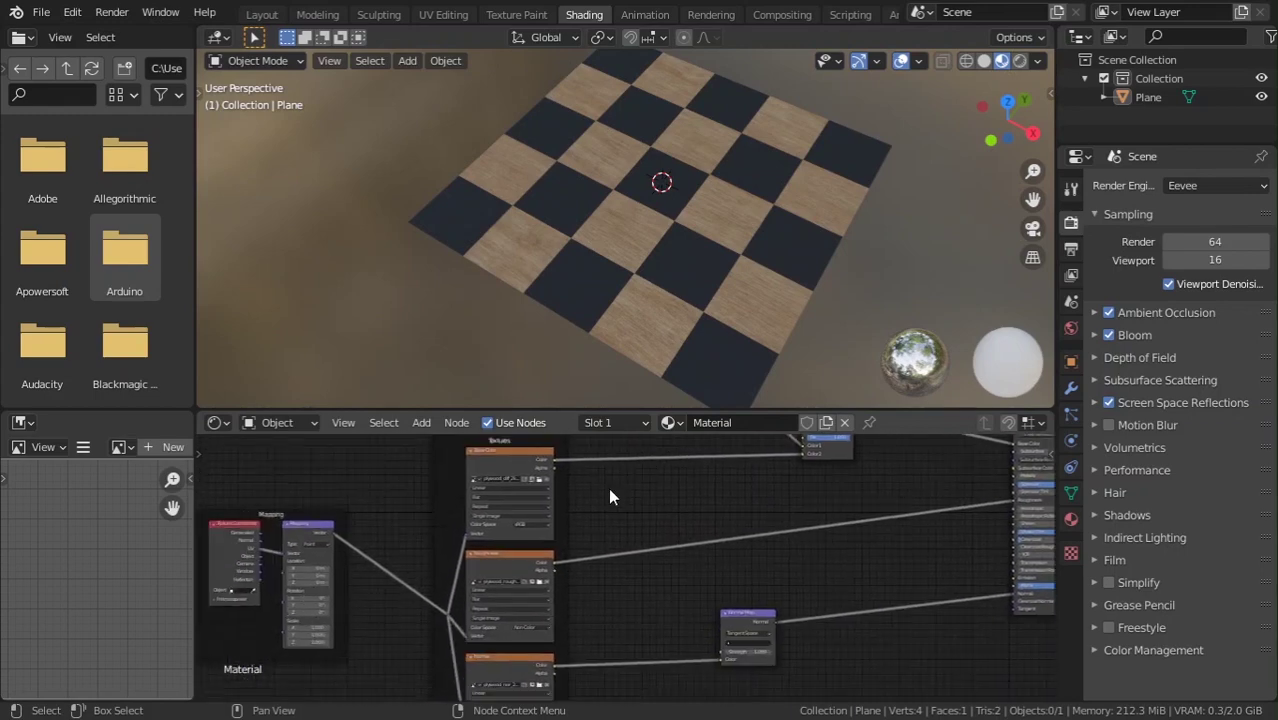
scroll(498, 504, down, 1)
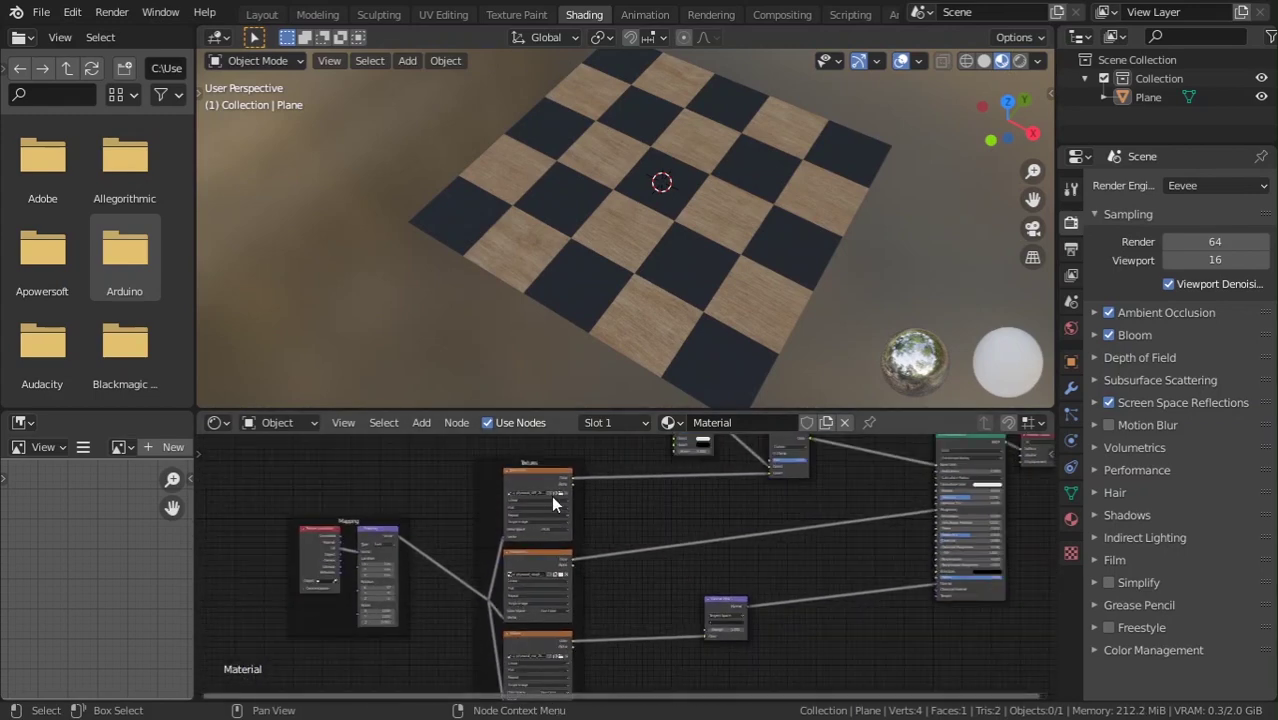
scroll(481, 536, up, 1)
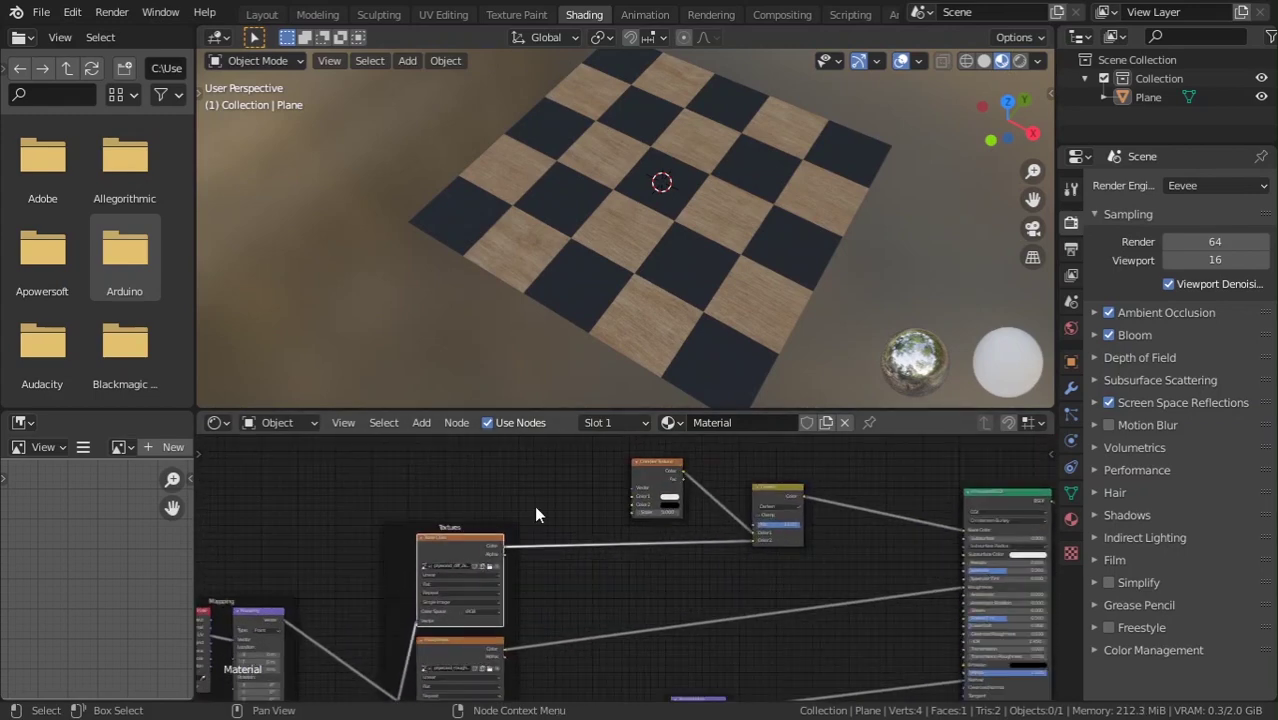
Load plywood_ao_2k.jpg into the empty image texture node in the Textures frame
middle_drag(536, 514, 565, 605)
drag(545, 630, 528, 486)
mouse_move(528, 486)
middle_down()
mouse_move(557, 534)
mouse_move(507, 470)
middle_up()
drag(416, 484, 428, 500)
scroll(495, 542, down, 1)
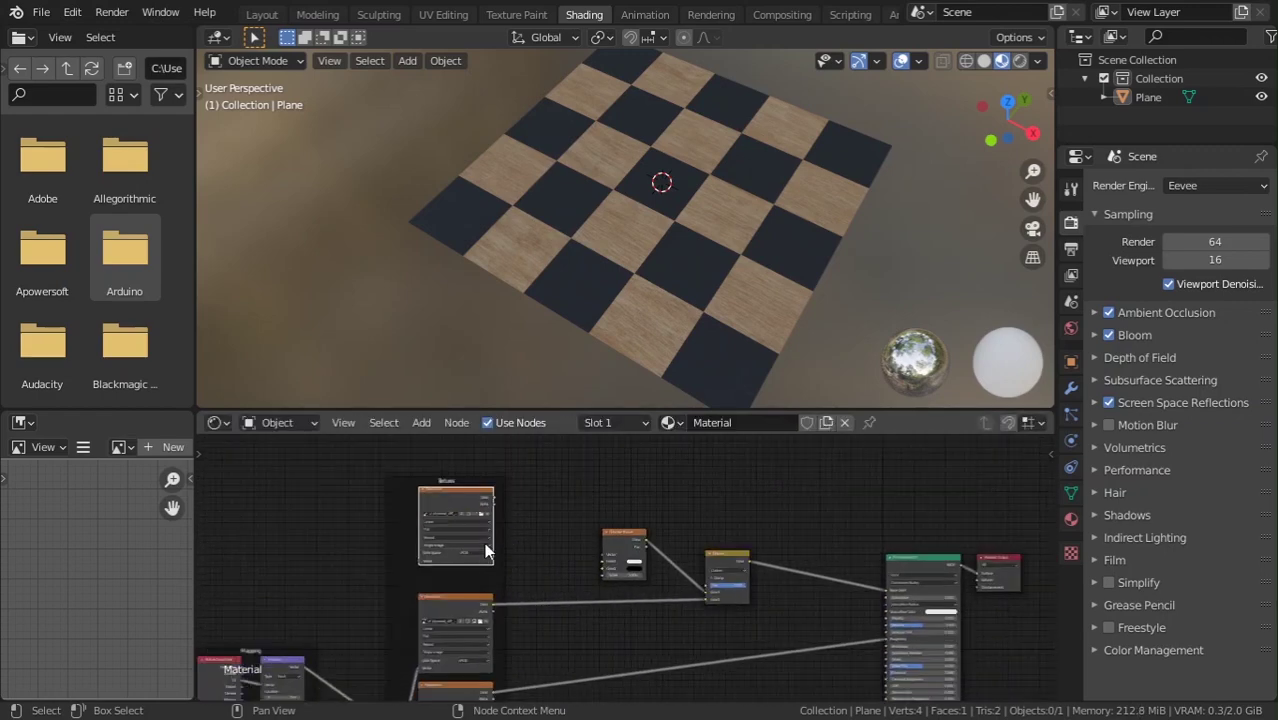
scroll(484, 542, up, 1)
click(428, 496)
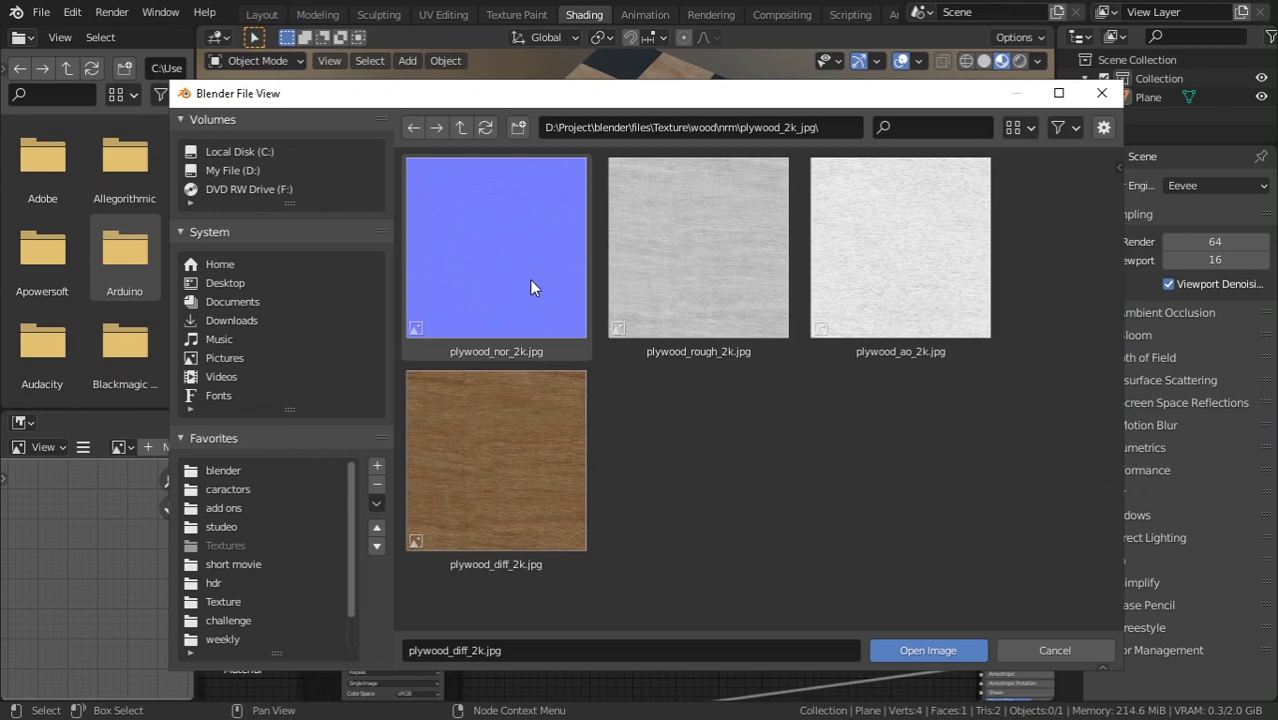
click(677, 278)
double_click(933, 271)
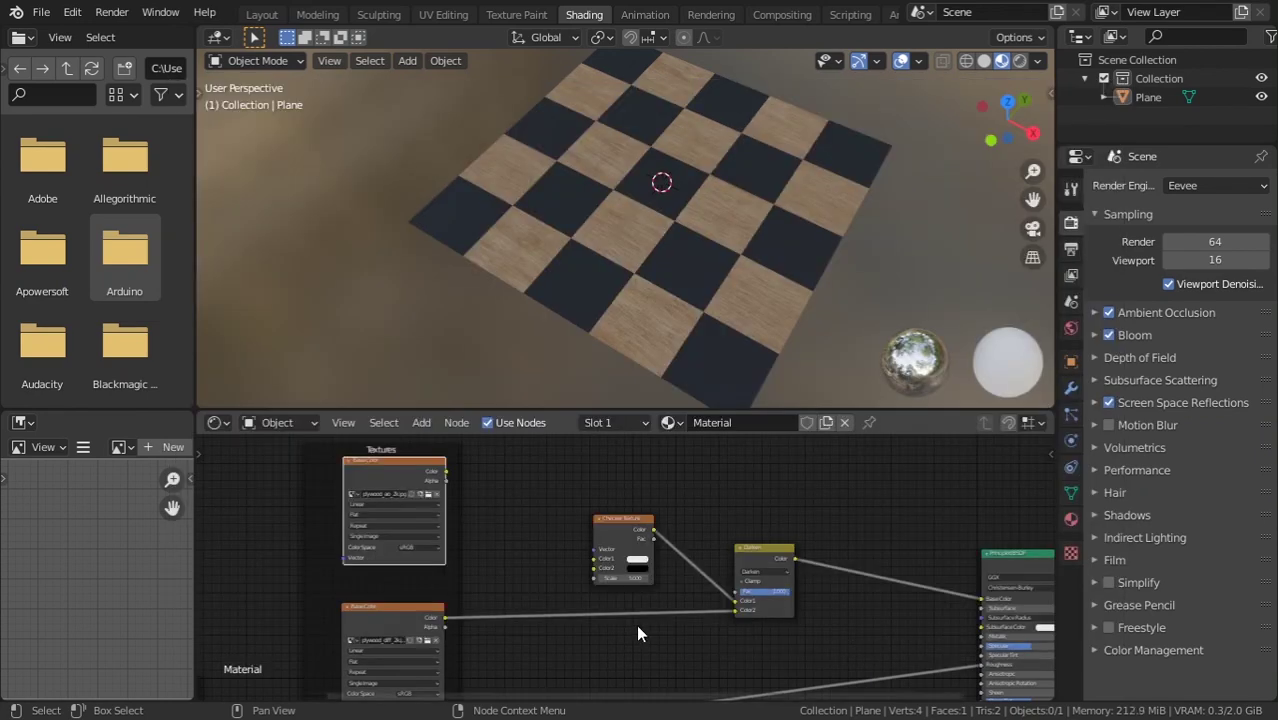
key(alt+Tab)
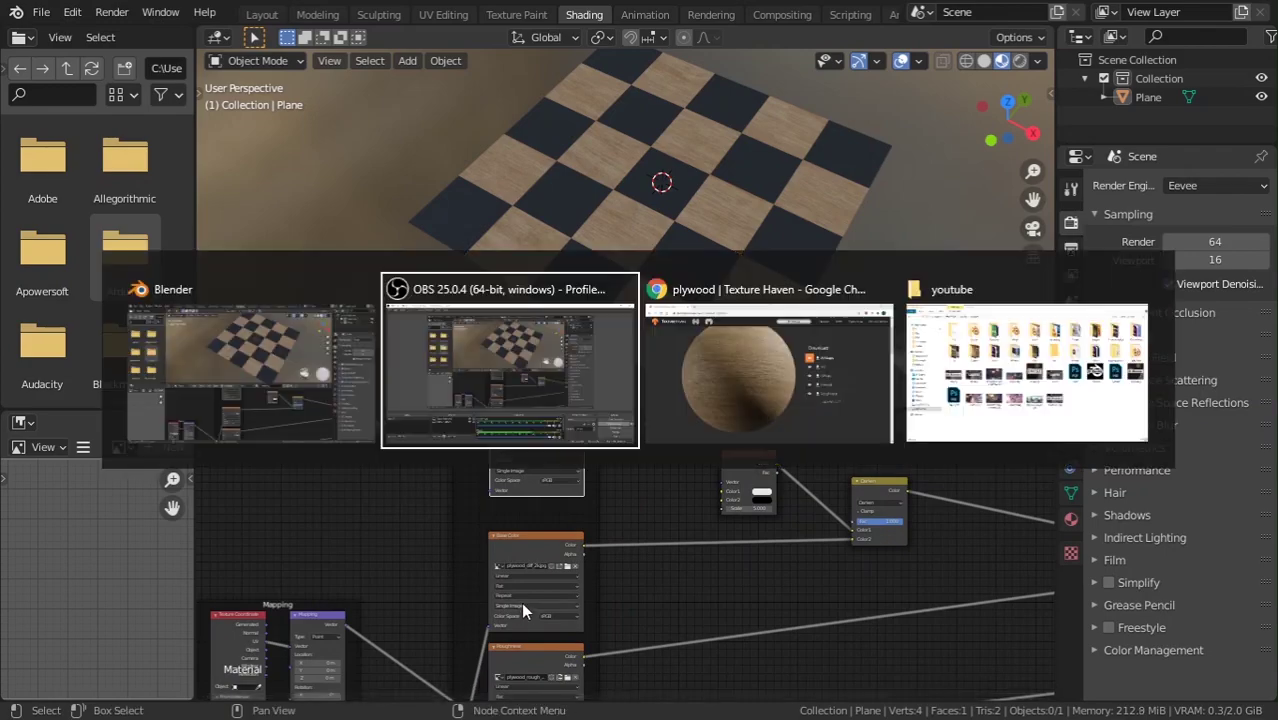
key(alt+Tab)
key(alt+Tab)
key(alt+shift+Tab)
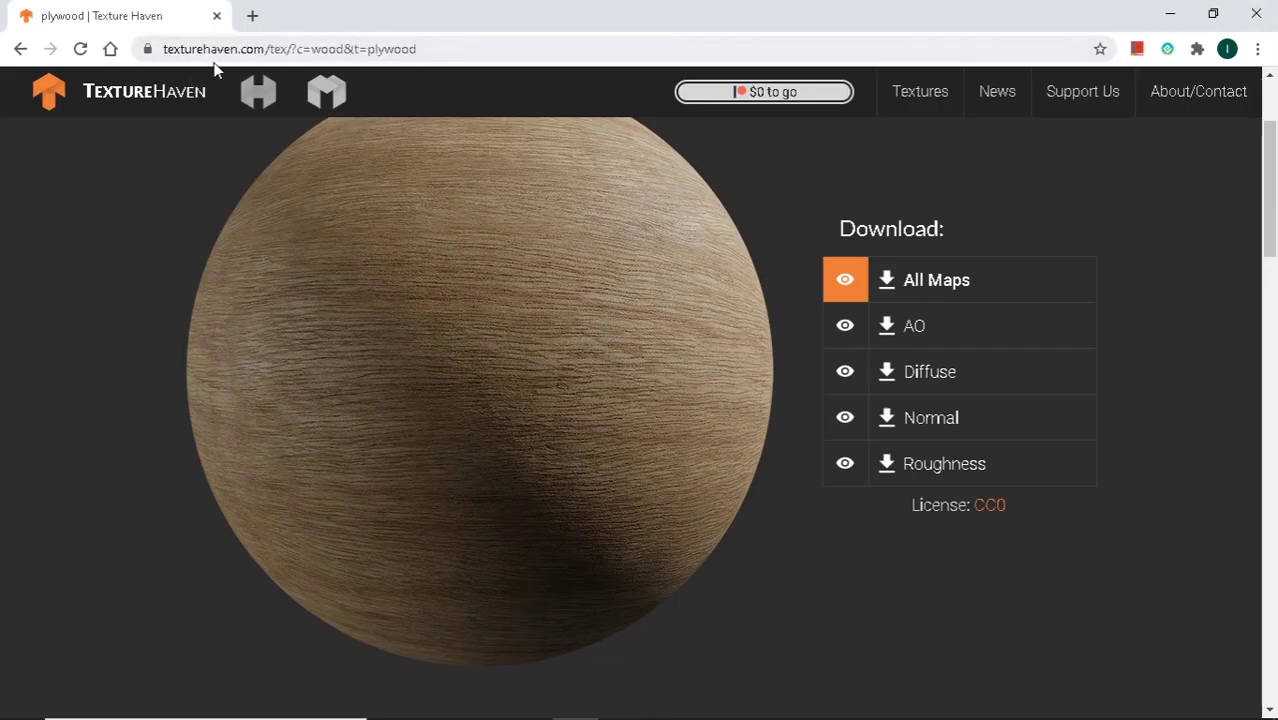
scroll(731, 291, up, 2)
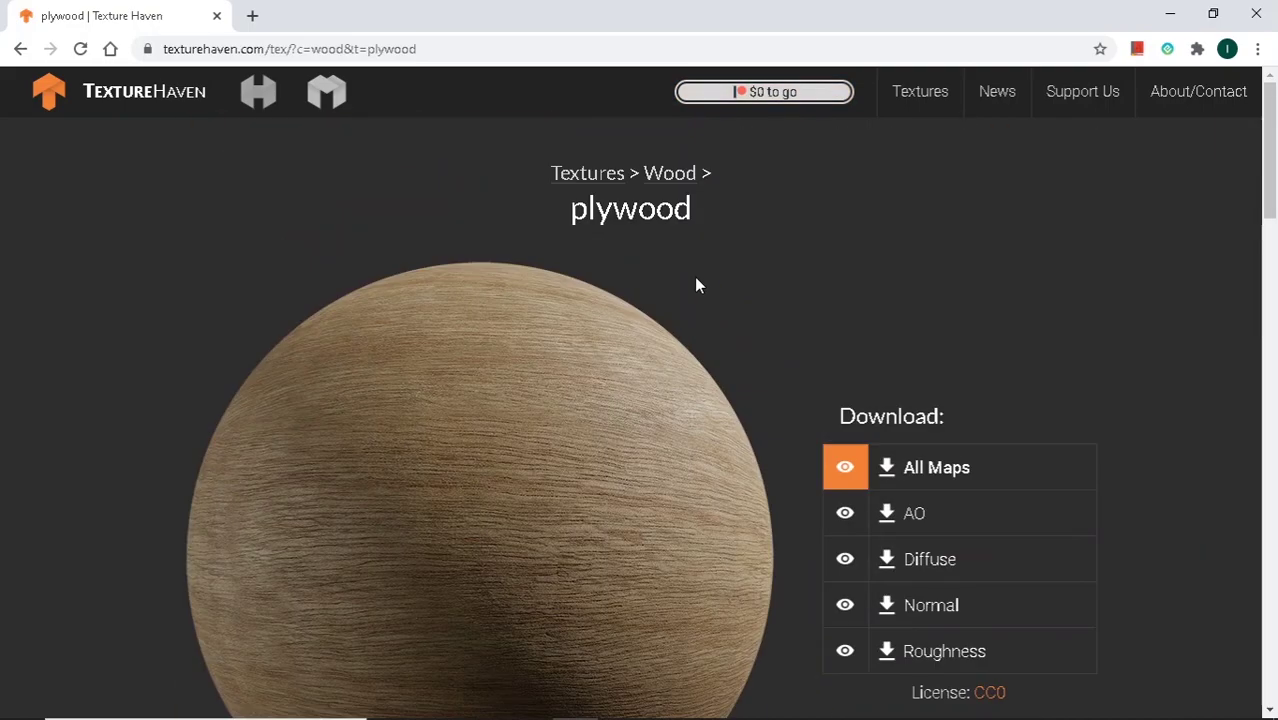
scroll(700, 278, down, 2)
scroll(701, 273, down, 5)
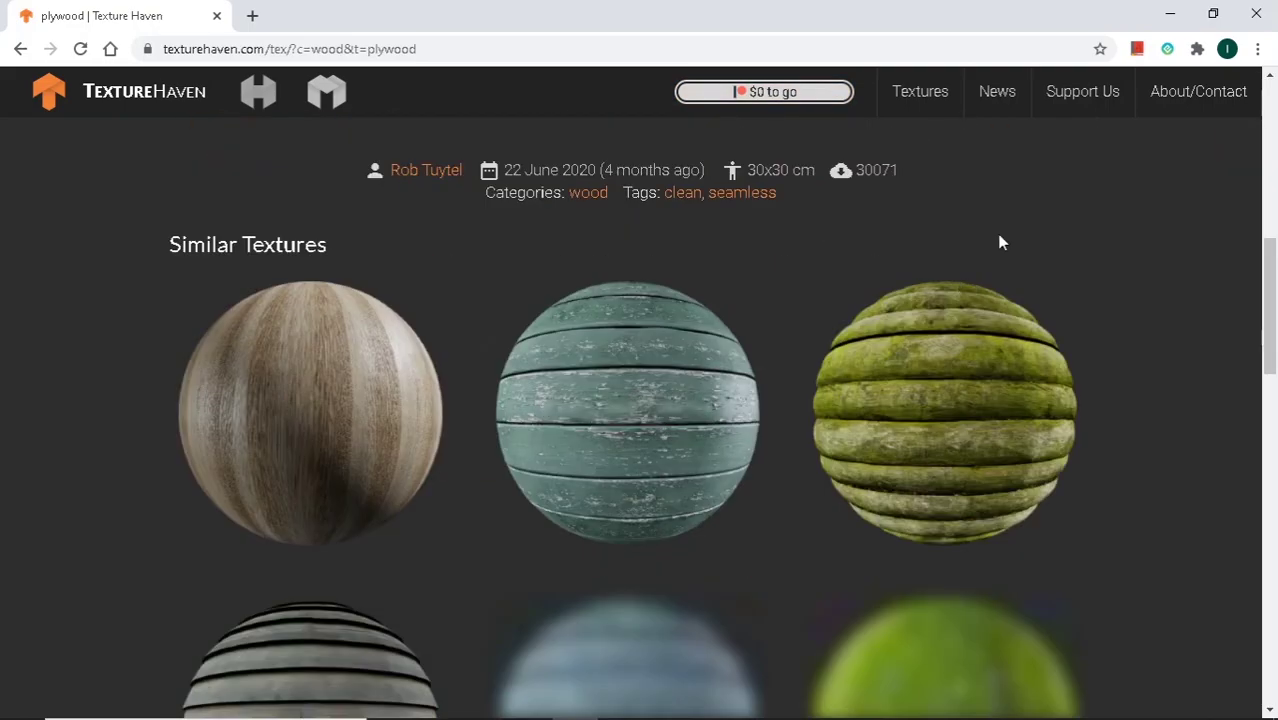
scroll(537, 430, up, 5)
Raise the Textures frame clear of the normal node and box-select the left-hand texture and mapping nodes
key(alt+Tab)
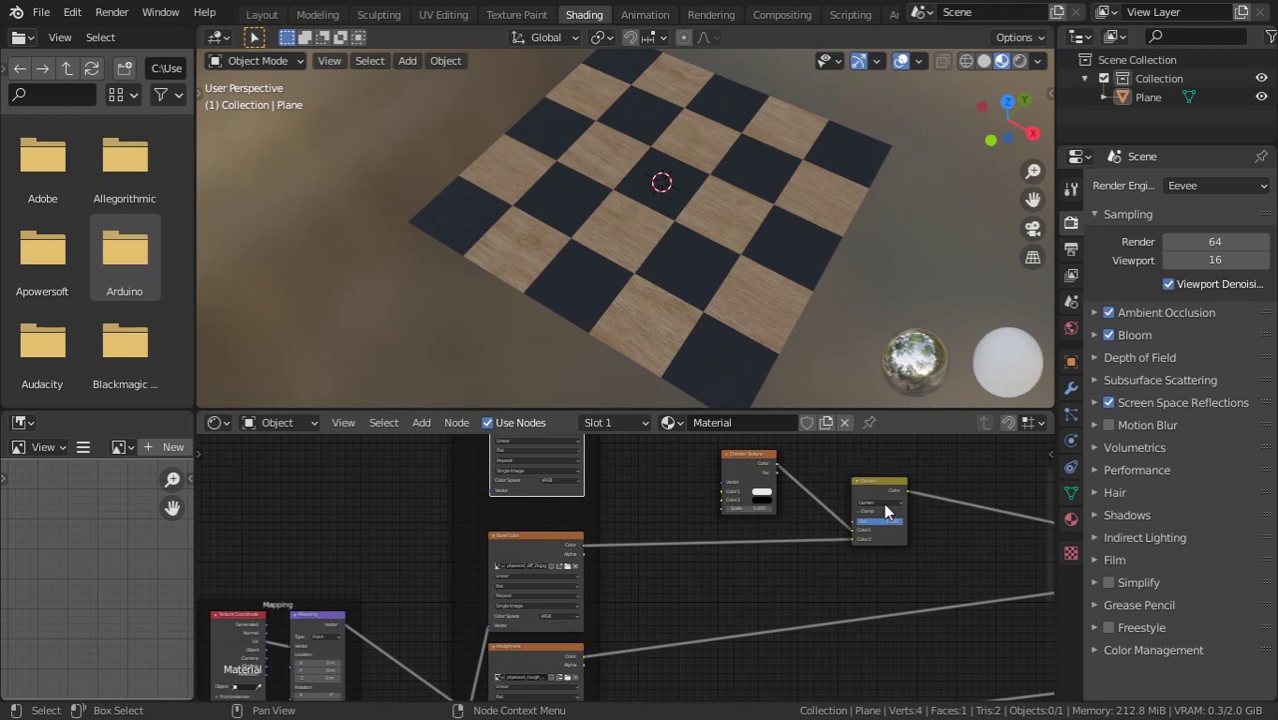
scroll(883, 502, up, 2)
scroll(633, 608, up, 2)
drag(513, 668, 535, 552)
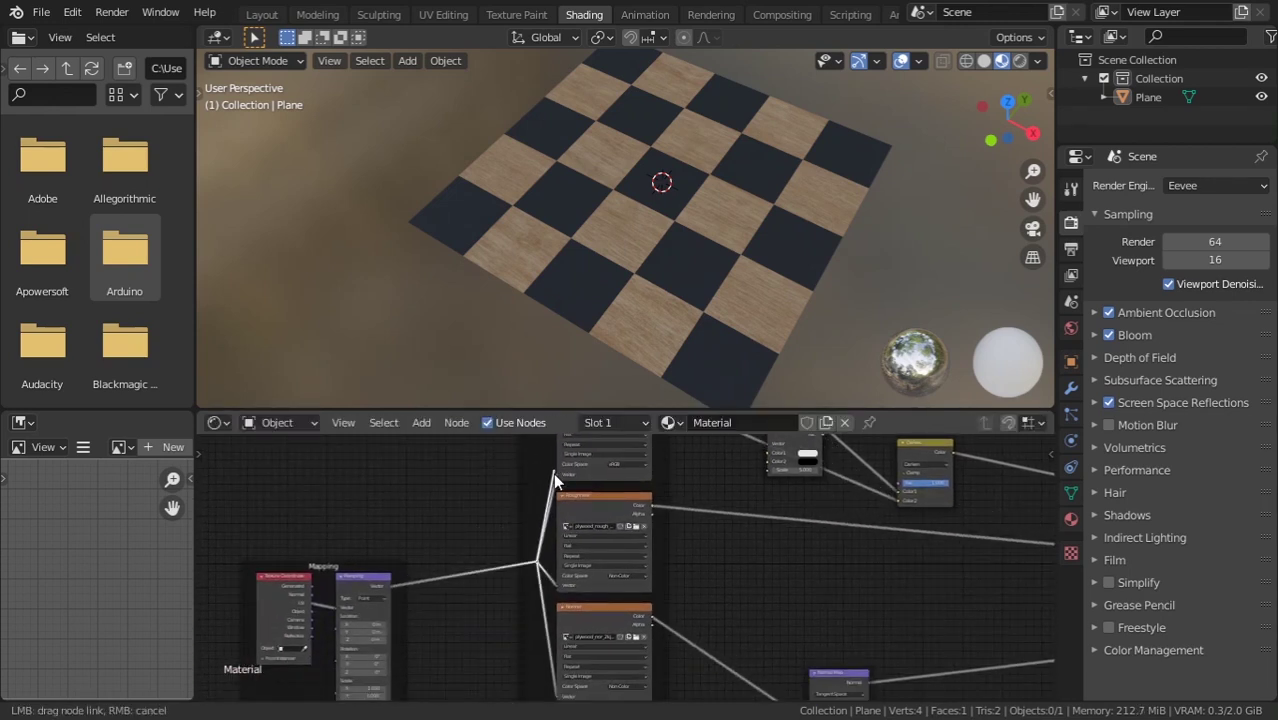
mouse_move(535, 559)
middle_down()
mouse_move(538, 614)
mouse_move(521, 663)
middle_up()
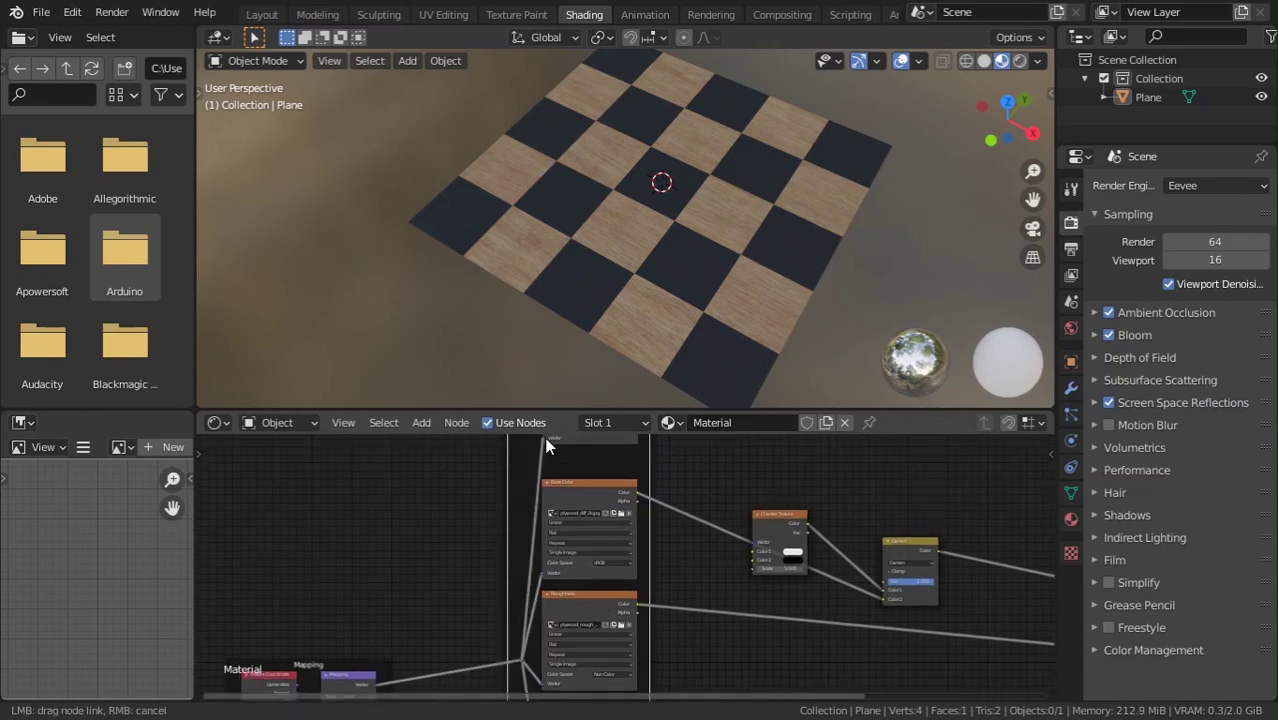
middle_drag(533, 438, 507, 578)
scroll(500, 530, down, 1)
drag(521, 505, 538, 510)
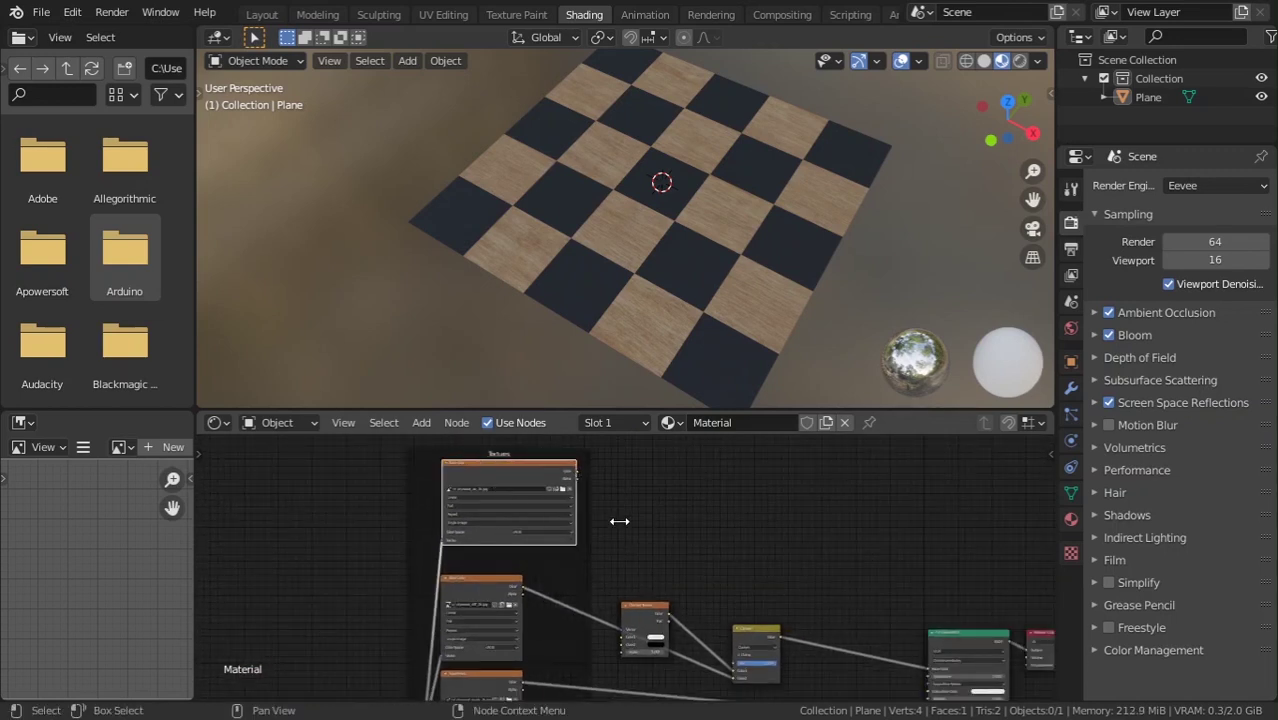
scroll(562, 526, down, 3)
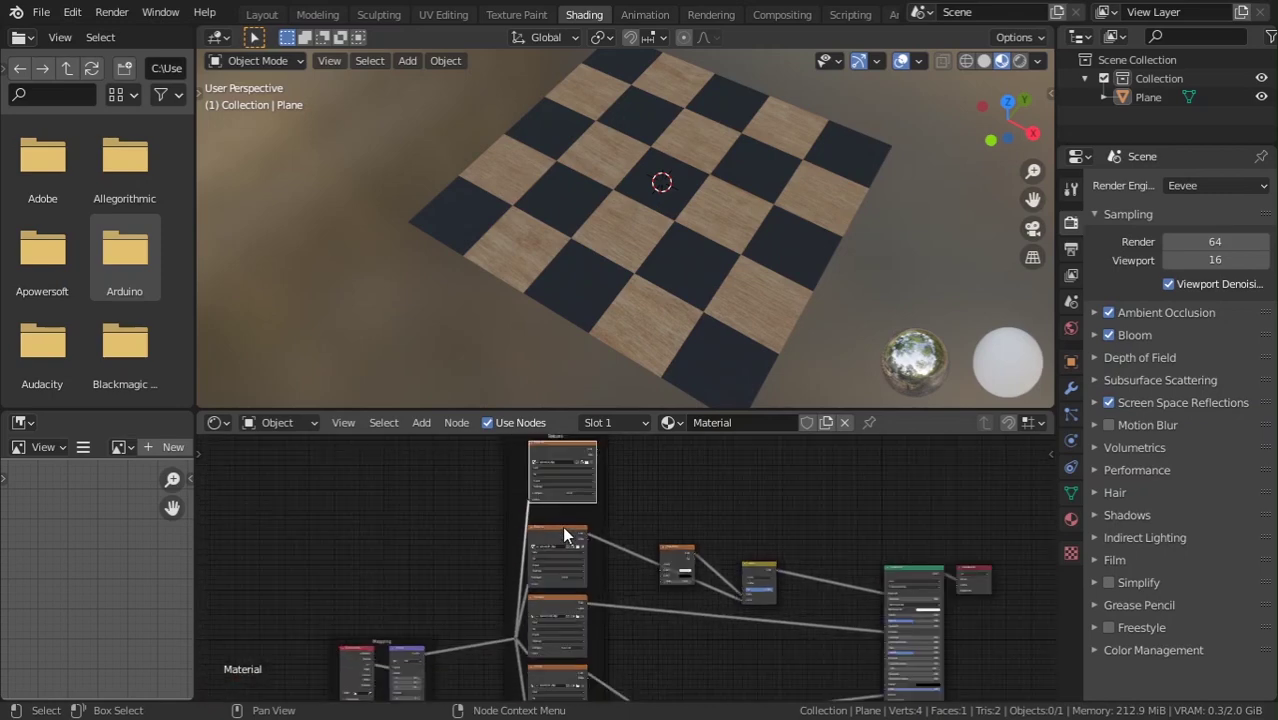
mouse_move(336, 495)
mouse_down()
mouse_move(604, 686)
mouse_move(435, 705)
mouse_up()
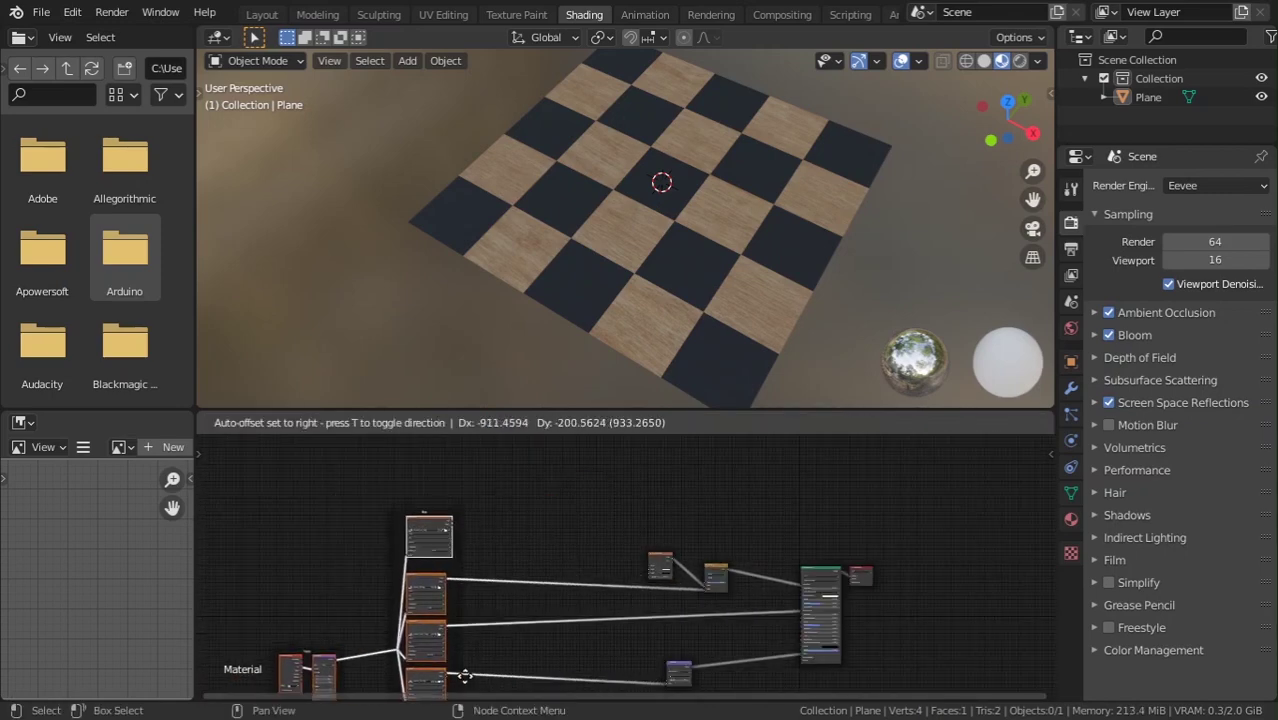
scroll(600, 545, up, 1)
scroll(590, 556, up, 2)
scroll(483, 539, up, 1)
Duplicate the colour Mix node and drop the copy onto the wood colour link
mouse_move(483, 539)
middle_down()
mouse_move(646, 539)
mouse_move(709, 610)
mouse_move(875, 600)
middle_up()
key(shift+d)
click(443, 527)
drag(497, 478, 478, 563)
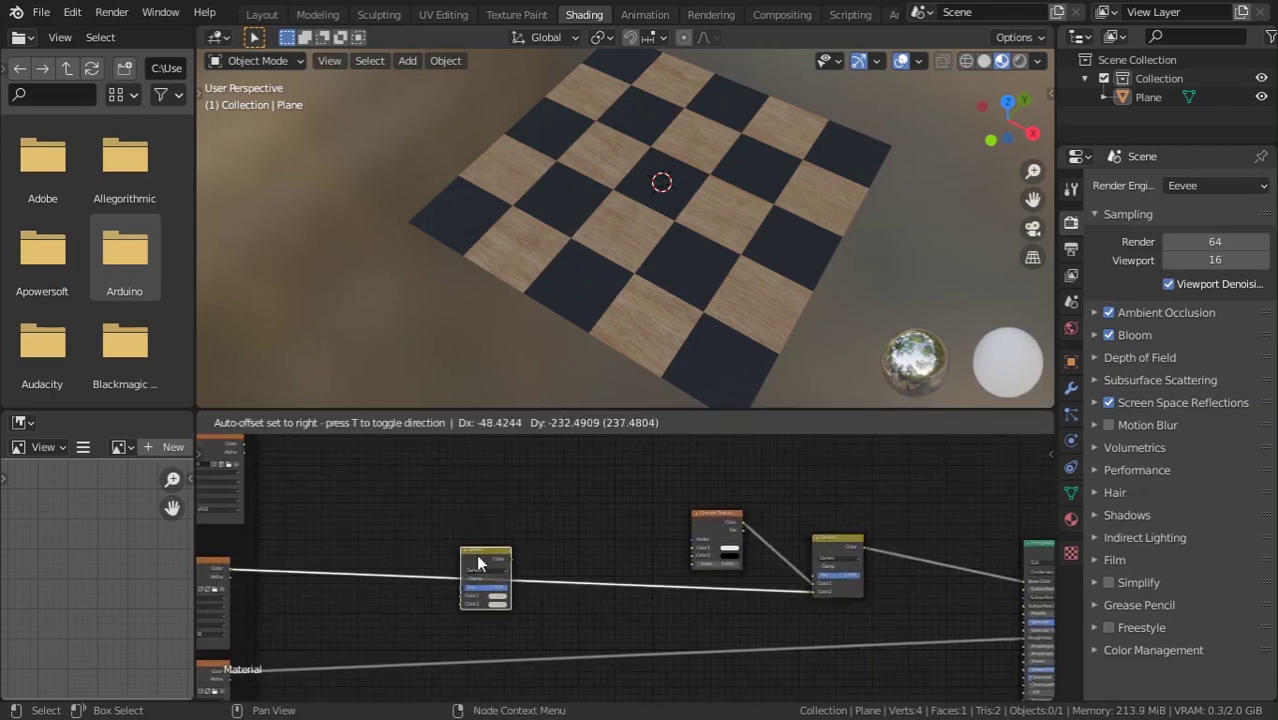
scroll(578, 549, up, 3)
scroll(397, 571, up, 1)
Feed the ambient-occlusion image colour into the new Mix node and set it to Multiply
mouse_move(400, 537)
mouse_down()
mouse_move(641, 686)
mouse_move(707, 634)
mouse_up()
middle_drag(707, 634, 673, 584)
drag(366, 485, 623, 661)
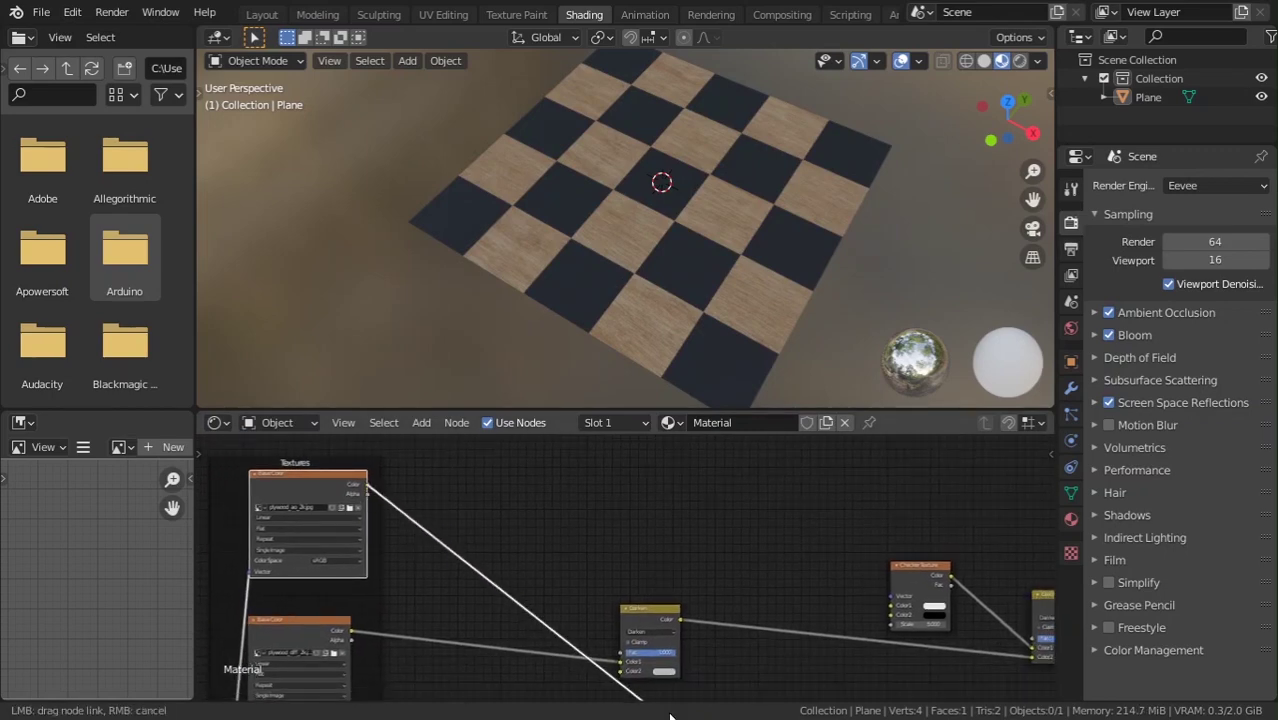
middle_drag(623, 661, 603, 635)
scroll(603, 635, up, 2)
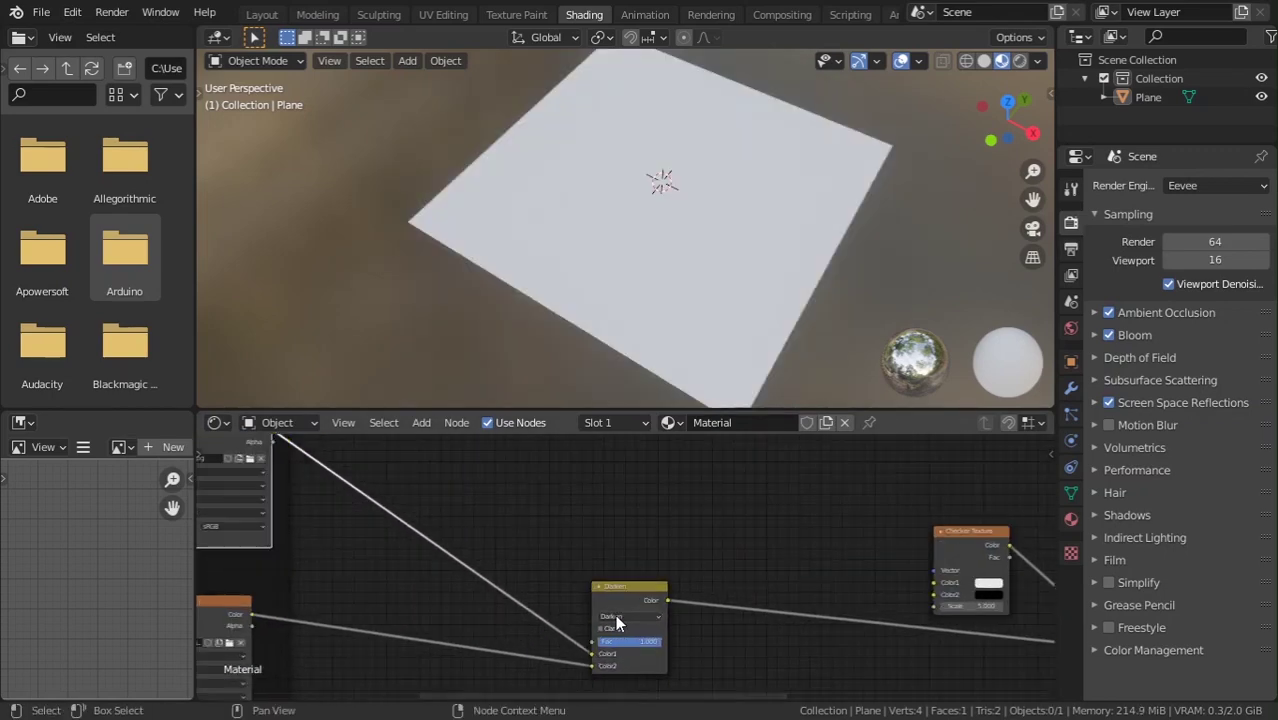
scroll(615, 614, up, 1)
click(616, 625)
click(609, 577)
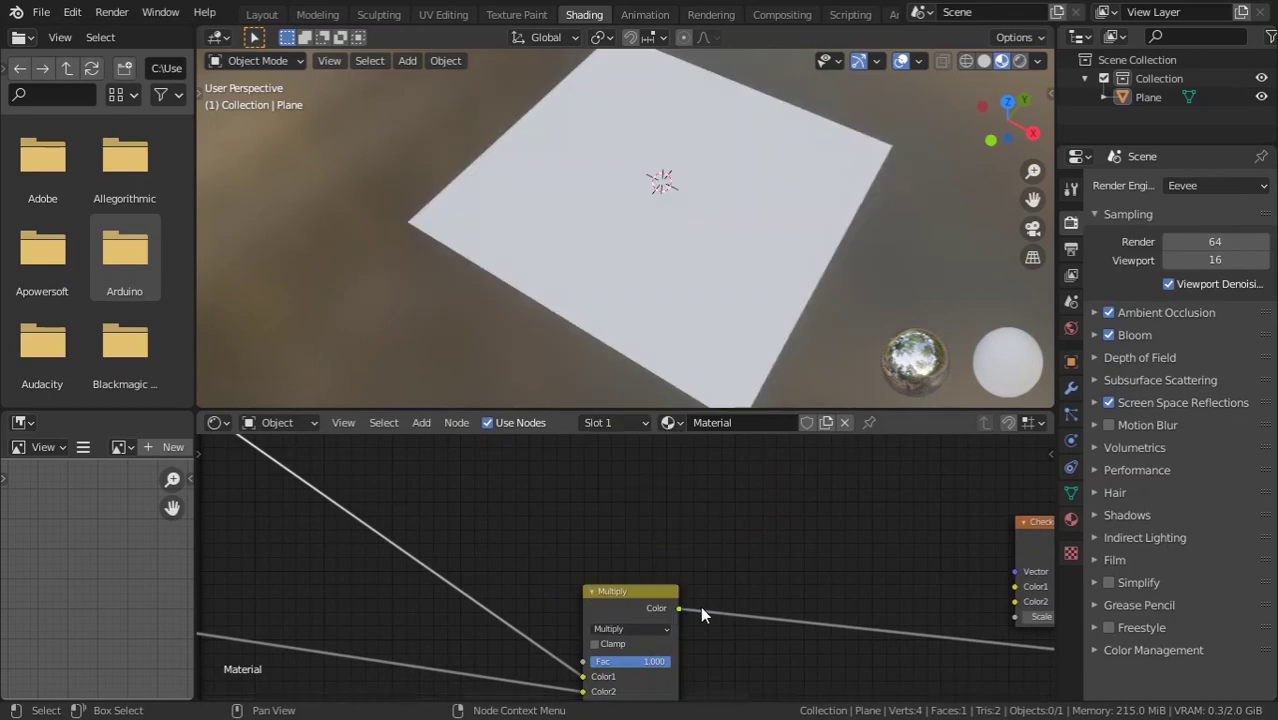
scroll(700, 606, up, 2)
scroll(697, 180, down, 3)
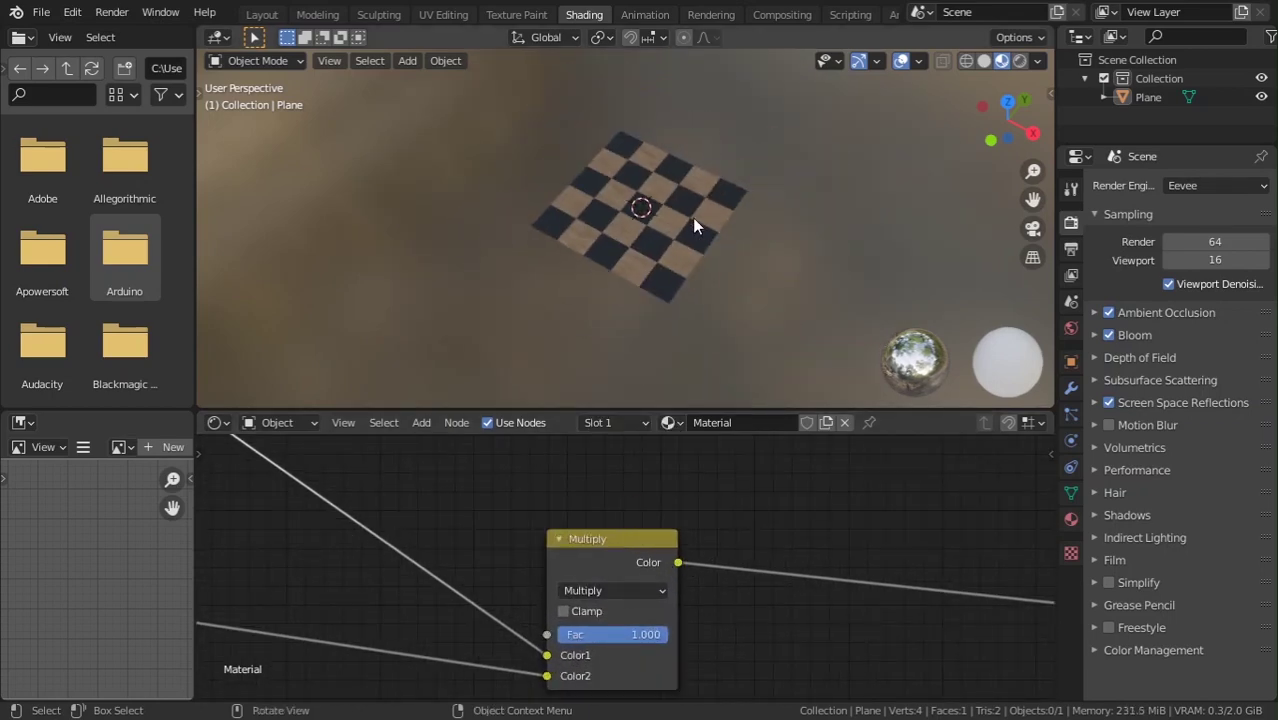
Orbit the viewport to a low grazing view of the chessboard floor
mouse_move(692, 217)
middle_down()
mouse_move(570, 199)
mouse_move(605, 284)
mouse_move(631, 242)
middle_up()
scroll(630, 243, up, 3)
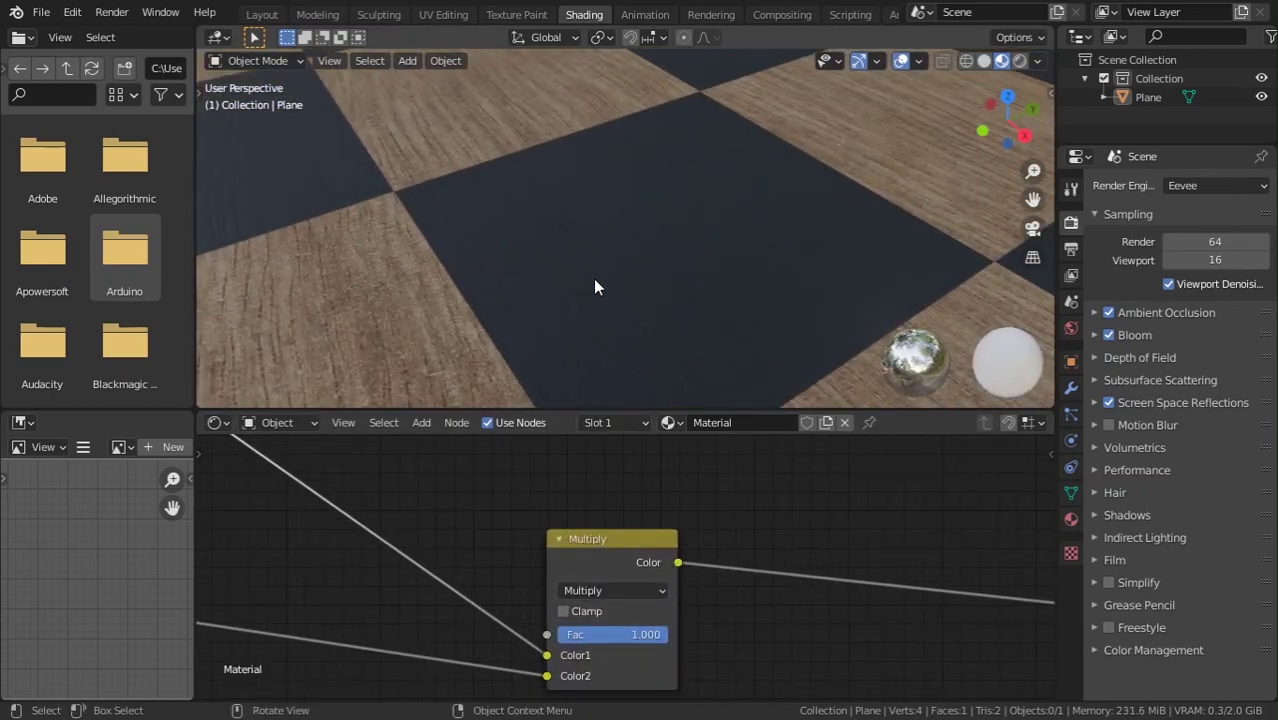
mouse_move(593, 280)
middle_down()
mouse_move(625, 277)
mouse_move(505, 254)
mouse_move(507, 322)
mouse_move(326, 314)
mouse_move(419, 302)
mouse_move(464, 371)
mouse_move(421, 378)
middle_up()
scroll(510, 318, down, 3)
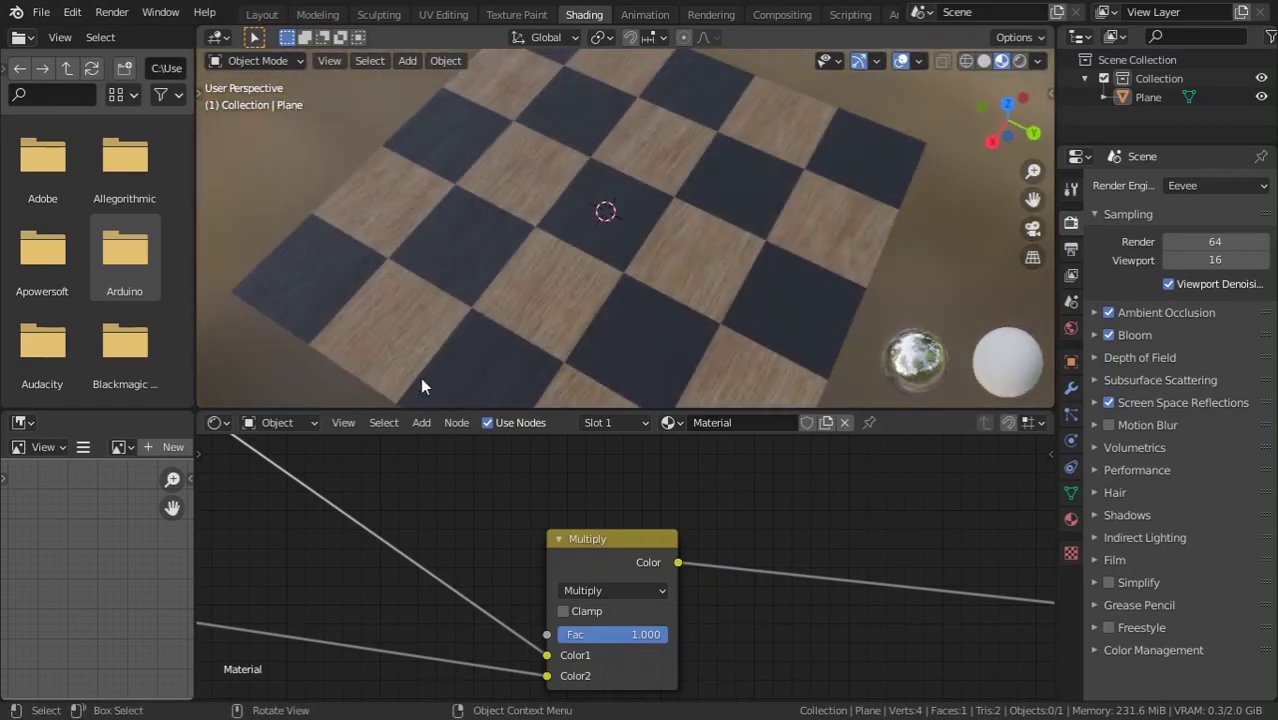
scroll(440, 362, down, 3)
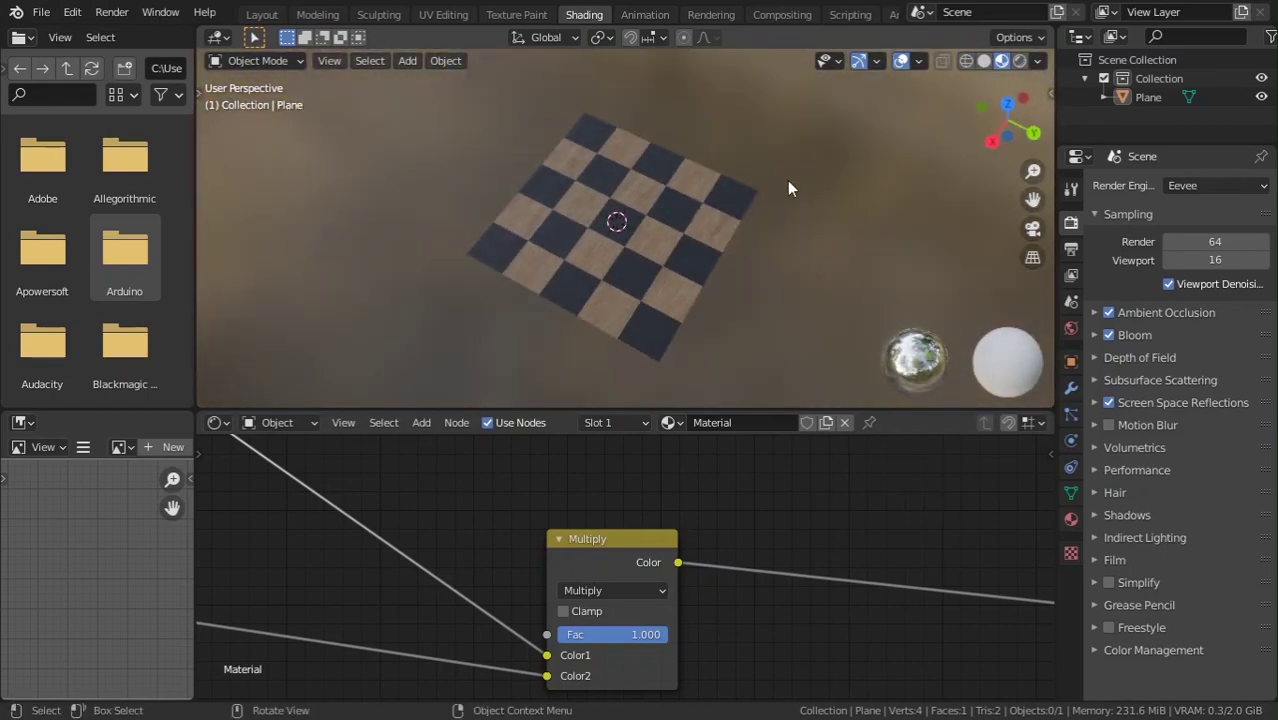